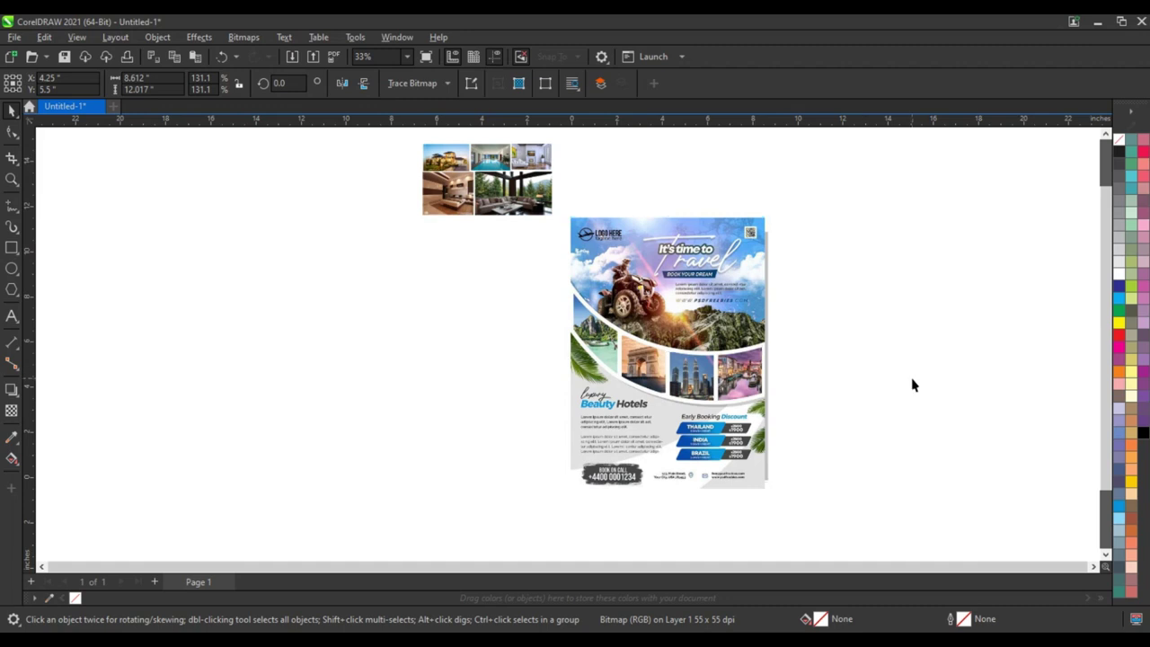
Draw a portrait rectangle about 8.2 by 11.5 inches beside the reference flyer
left_click(911, 384)
left_click(12, 179)
left_click_drag(149, 163, 674, 465)
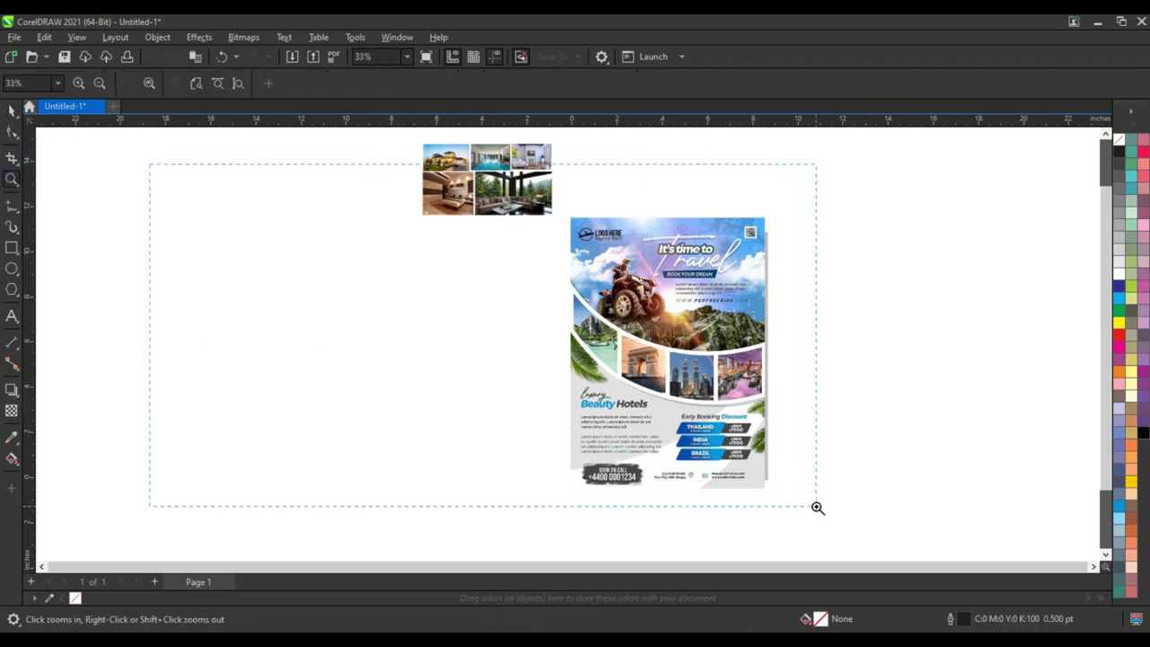
left_click_drag(817, 508, 817, 508)
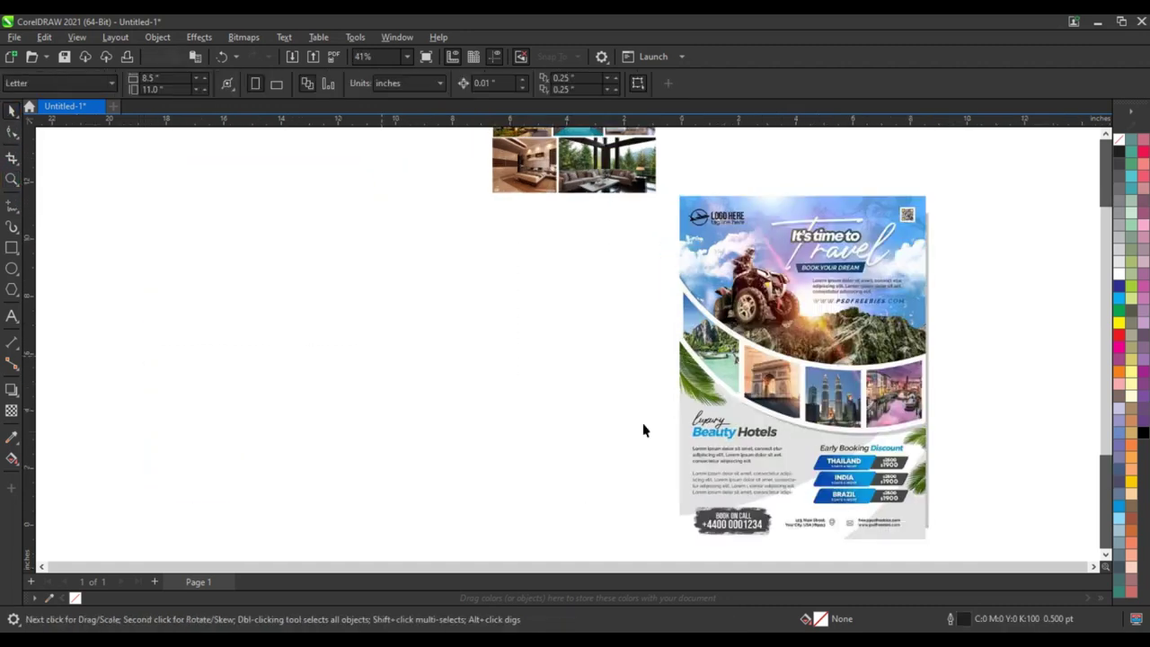
left_click(816, 448)
left_click(624, 474)
left_click(11, 249)
left_click_drag(272, 208, 506, 534)
scroll(503, 462, "down", 1)
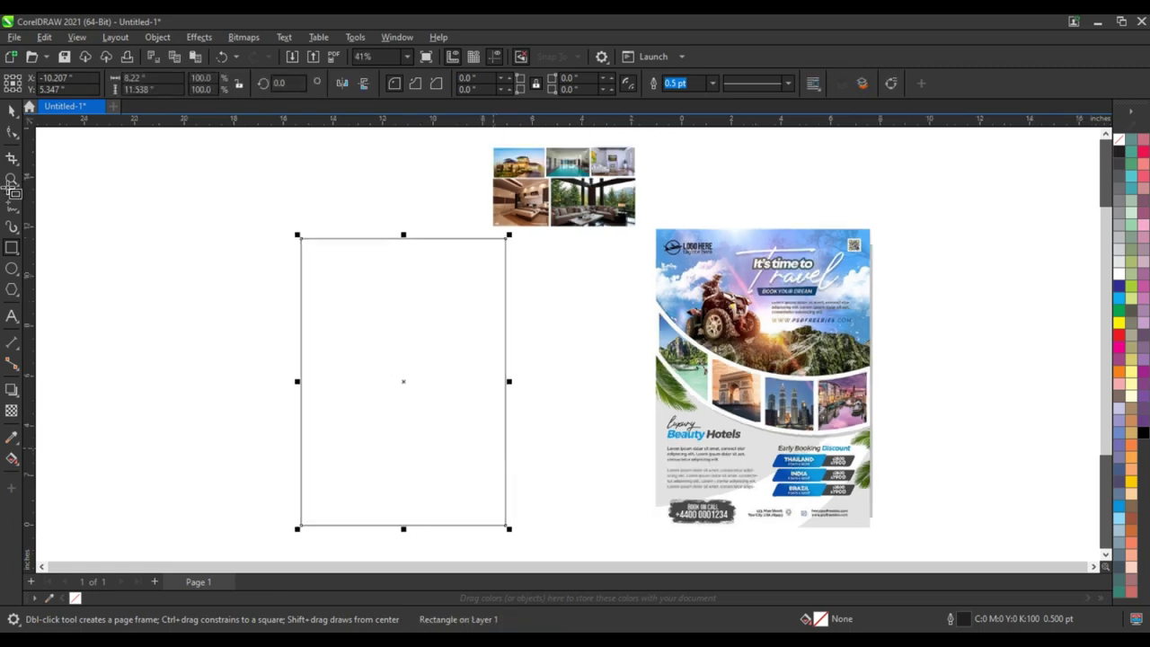
Move the five interior photos together to the empty area right of the reference flyer
key("space")
left_click_drag(670, 139, 465, 238)
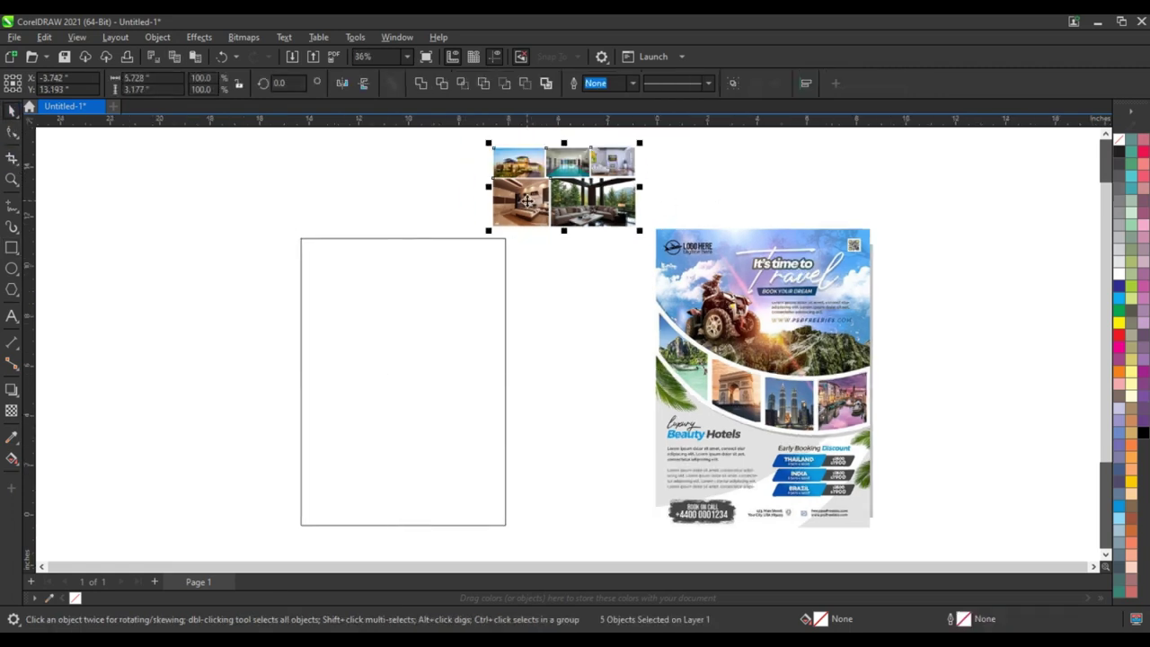
left_click_drag(527, 202, 946, 264)
Move the portrait rectangle closer to the reference flyer and enlarge it proportionally to about 9.8 by 13.8 inches
left_click_drag(480, 330, 550, 300)
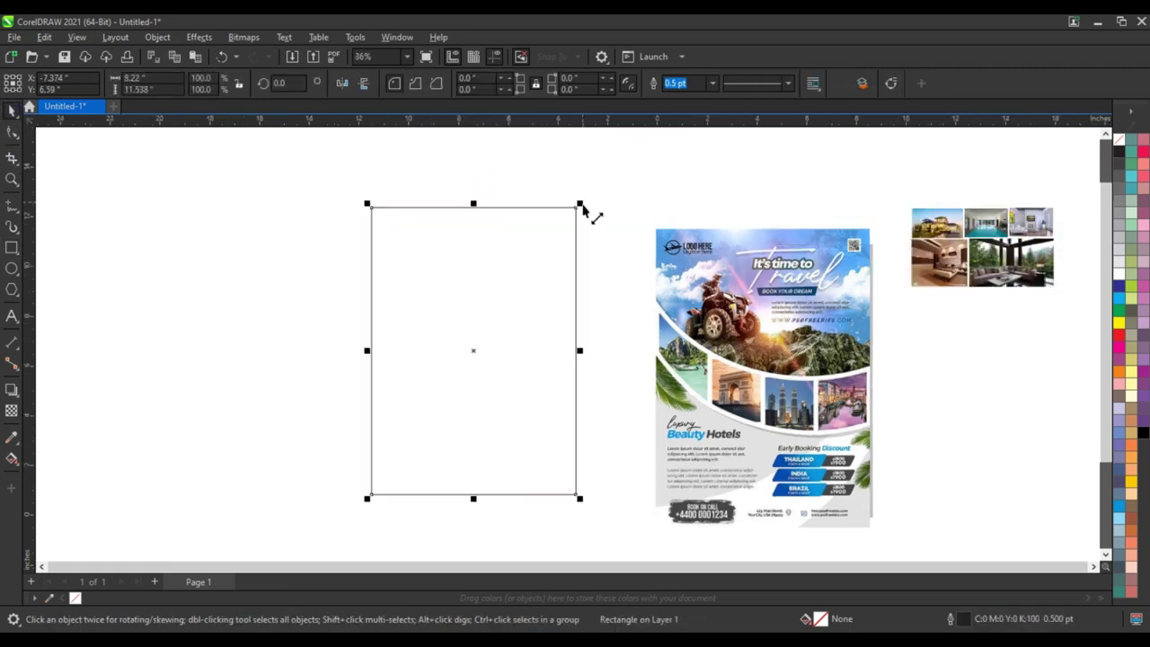
left_click_drag(580, 207, 604, 177)
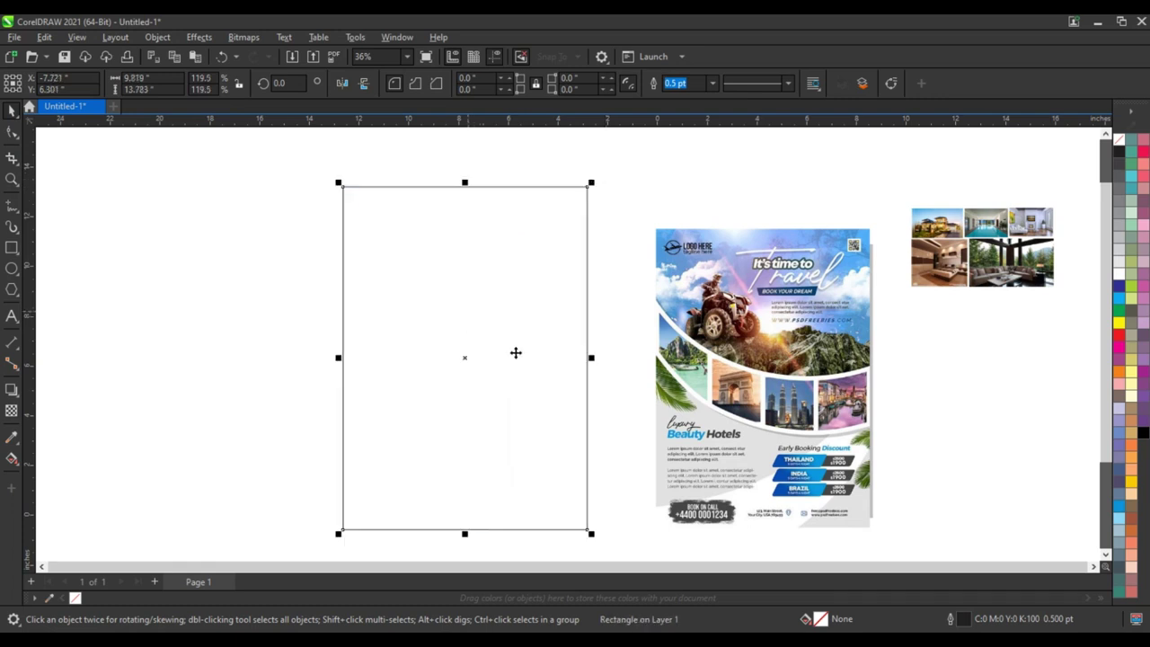
left_click(12, 178)
left_click_drag(303, 164, 846, 507)
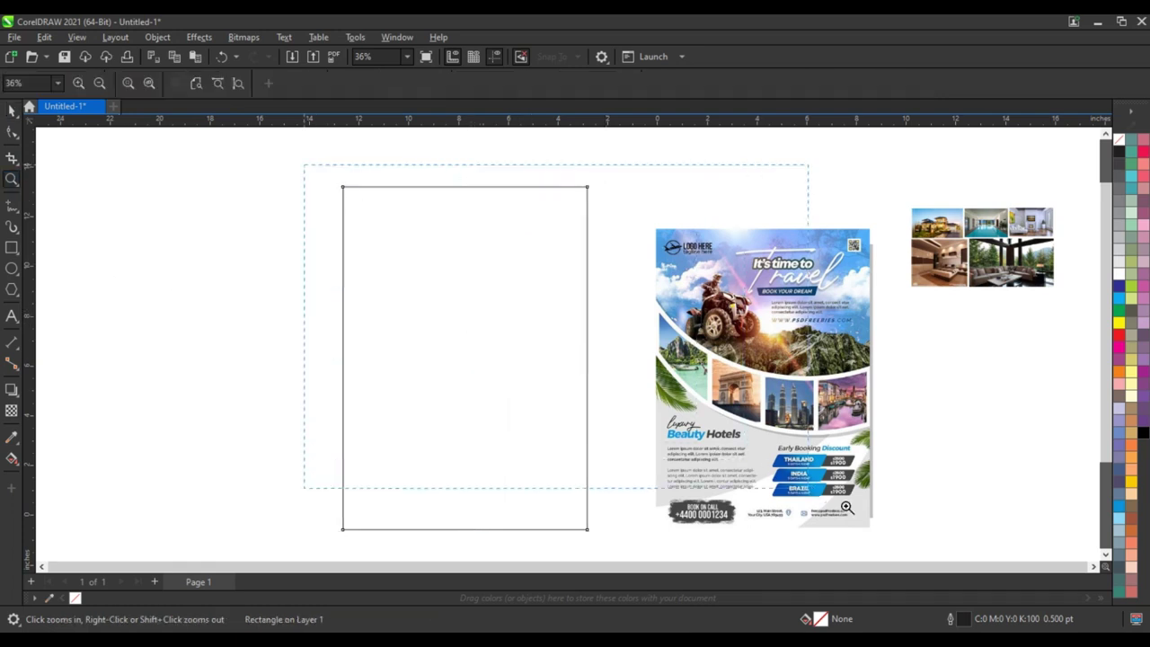
left_click_drag(915, 544, 916, 544)
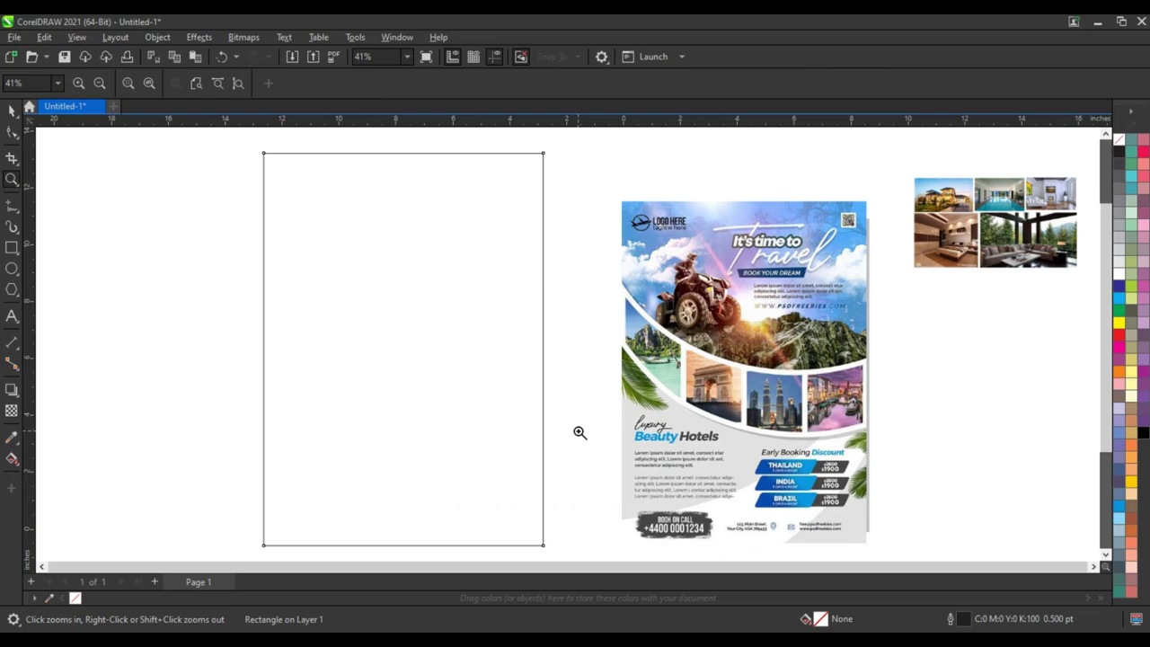
Draw a horizontal rectangle about 10.2 by 2.65 inches across the upper part of the page rectangle and convert it to curves
left_click(11, 248)
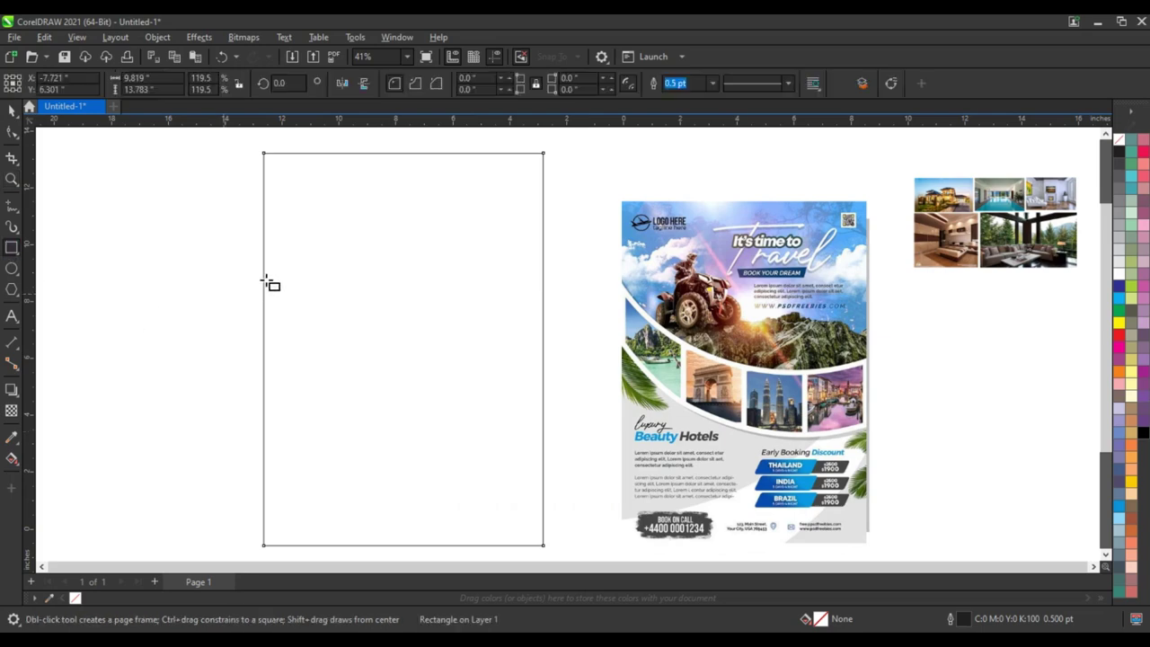
left_click_drag(257, 219, 549, 294)
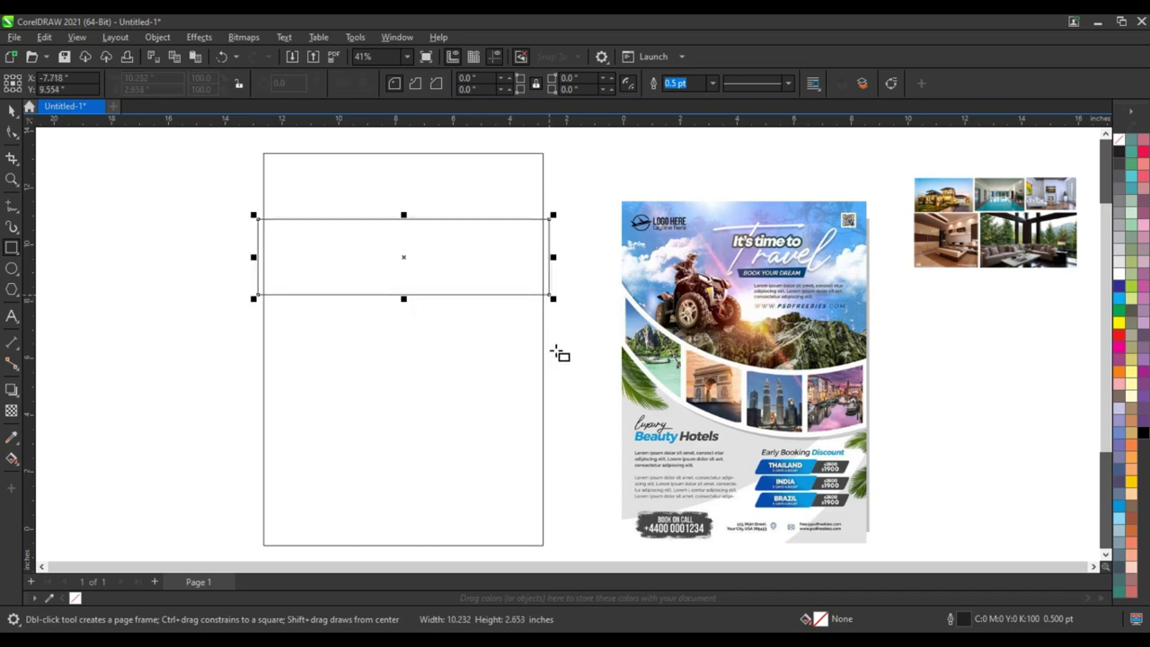
left_click(11, 111)
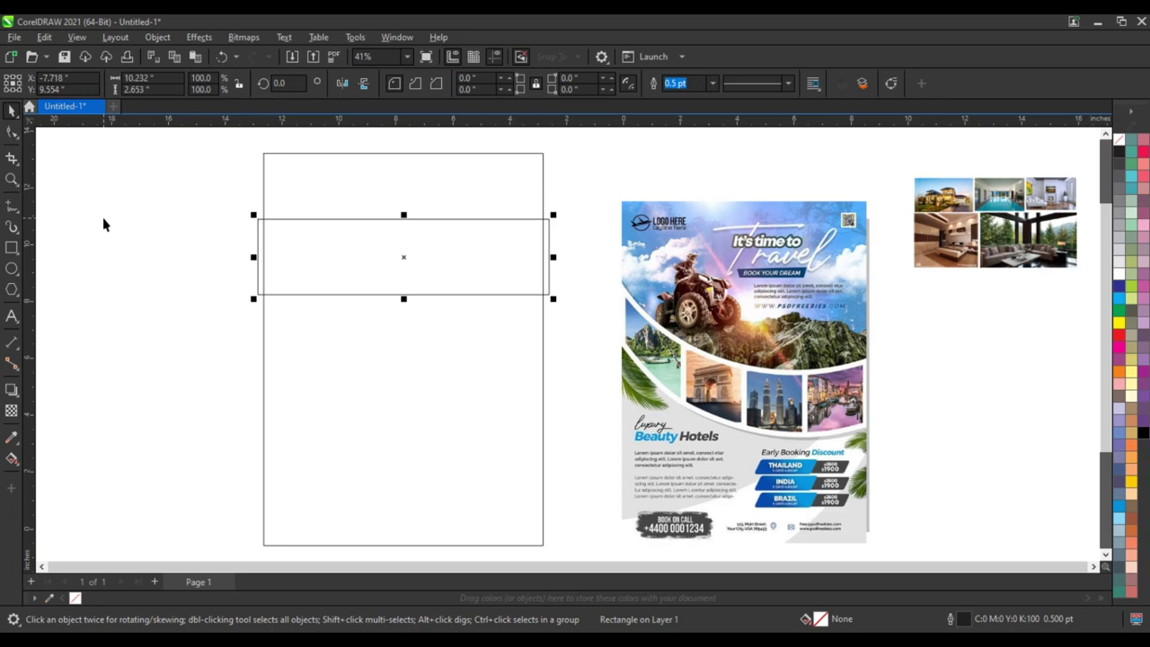
left_click(160, 37)
left_click(195, 406)
Slant the horizontal shape down toward the right by moving its corner nodes, and bow its lower edge downward
left_click(11, 133)
left_click_drag(572, 203, 552, 413)
left_click_drag(226, 214, 258, 279)
left_click_drag(178, 181, 557, 438)
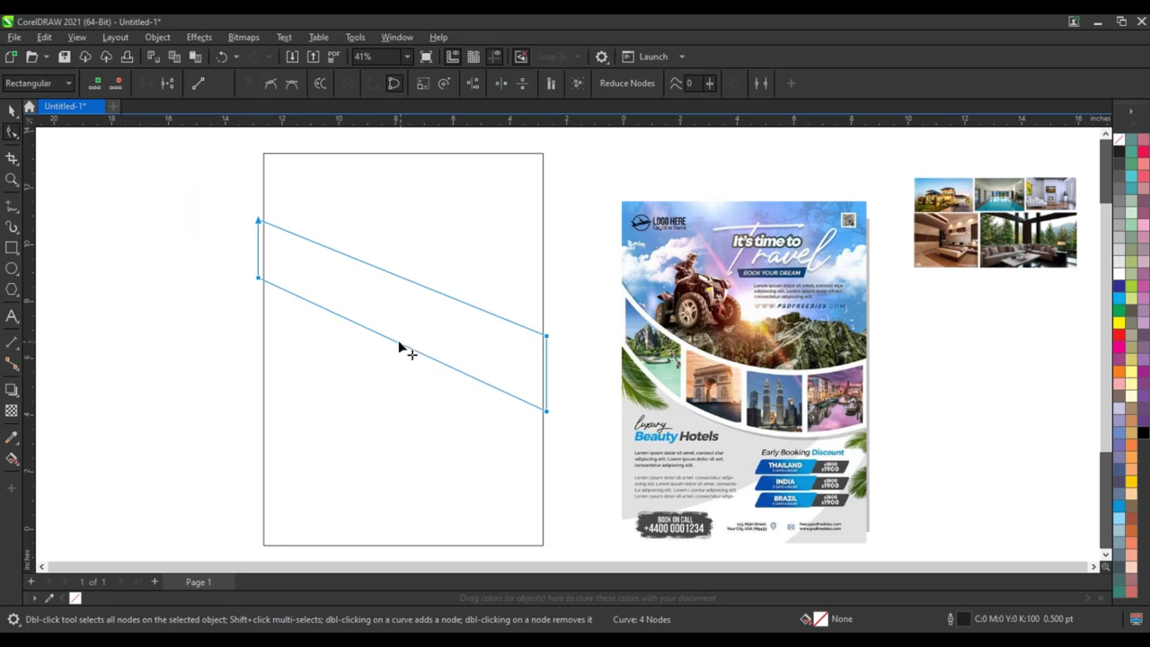
left_click_drag(400, 344, 388, 399)
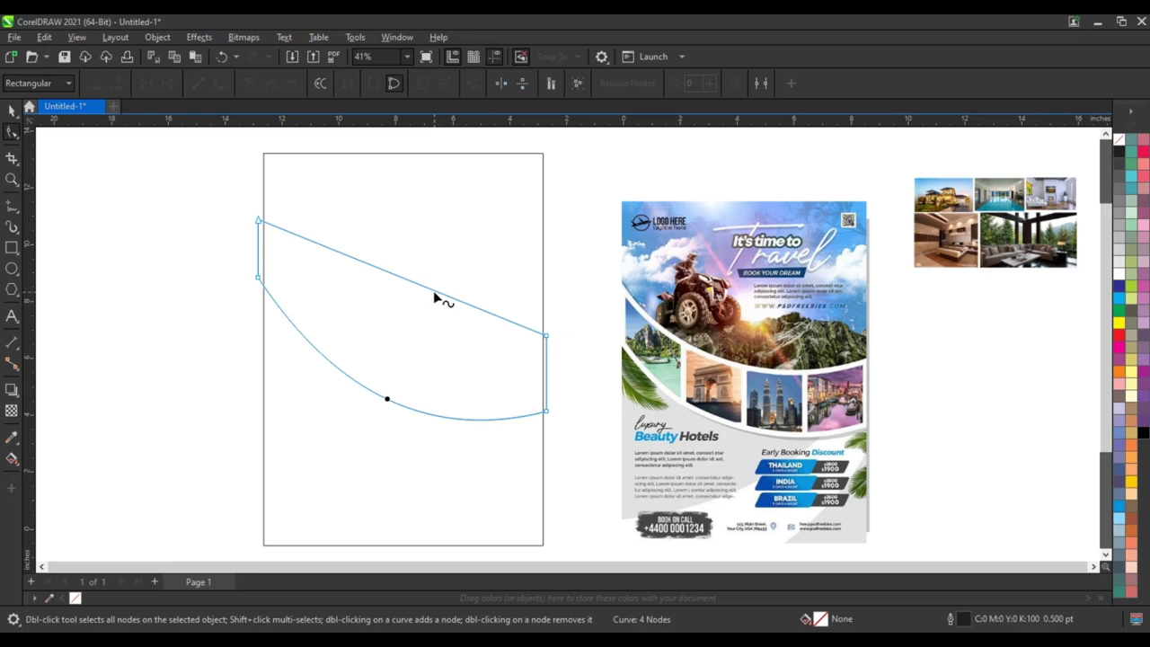
Raise the band's upper right corner node and bow its upper edge downward to follow the lower curve
left_click_drag(546, 335, 546, 316)
left_click_drag(450, 278, 447, 320)
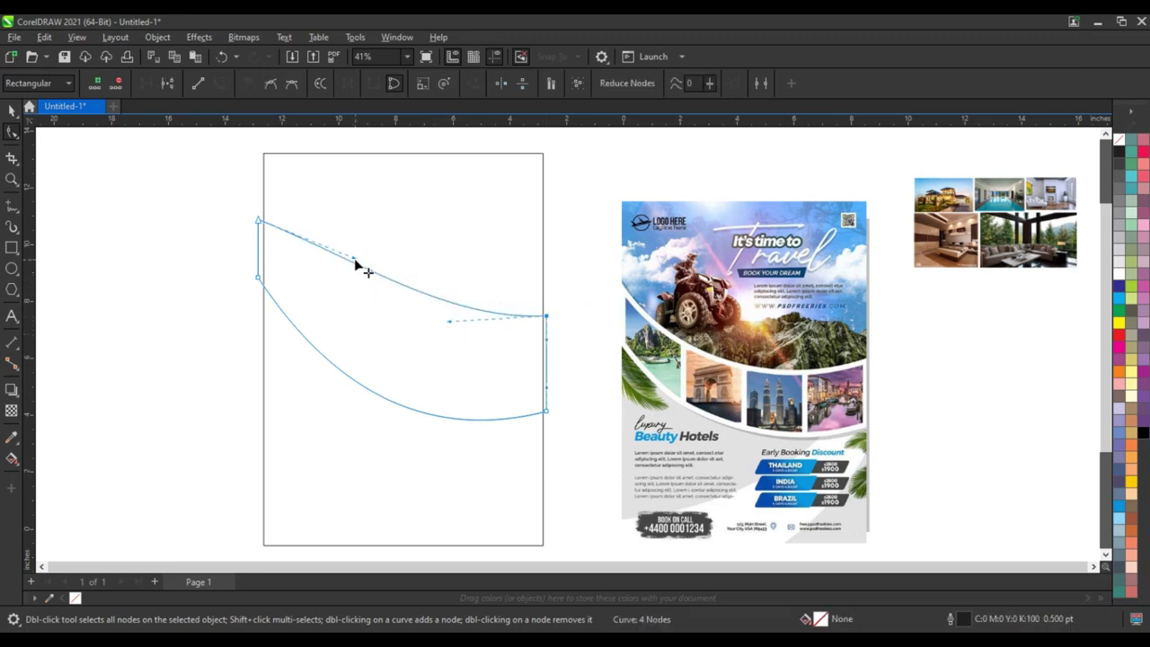
left_click_drag(357, 265, 346, 293)
left_click_drag(447, 321, 452, 358)
left_click_drag(346, 293, 319, 289)
left_click_drag(451, 355, 443, 355)
left_click(314, 287)
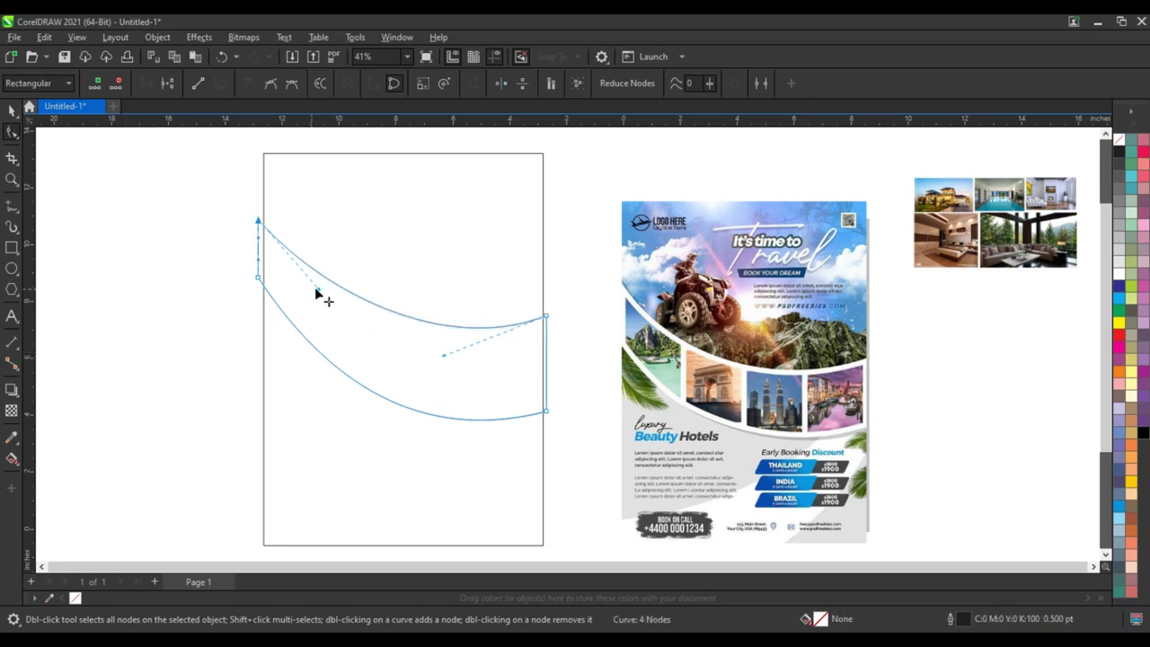
left_click_drag(316, 294, 317, 295)
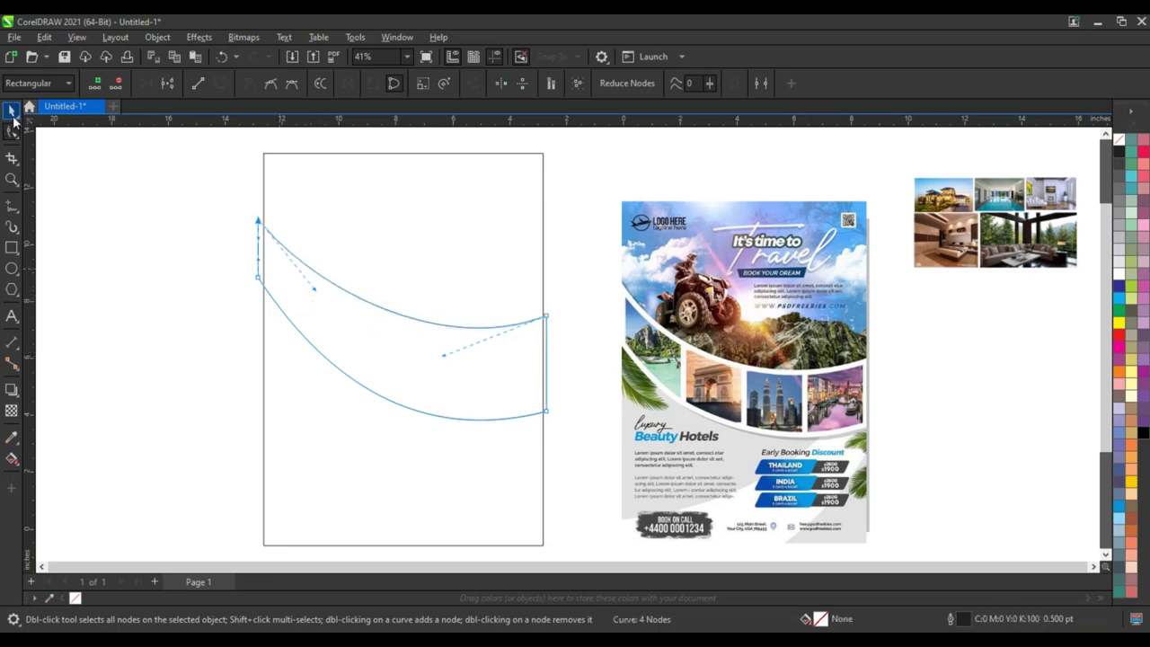
left_click(12, 115)
left_click(81, 267)
left_click(357, 344)
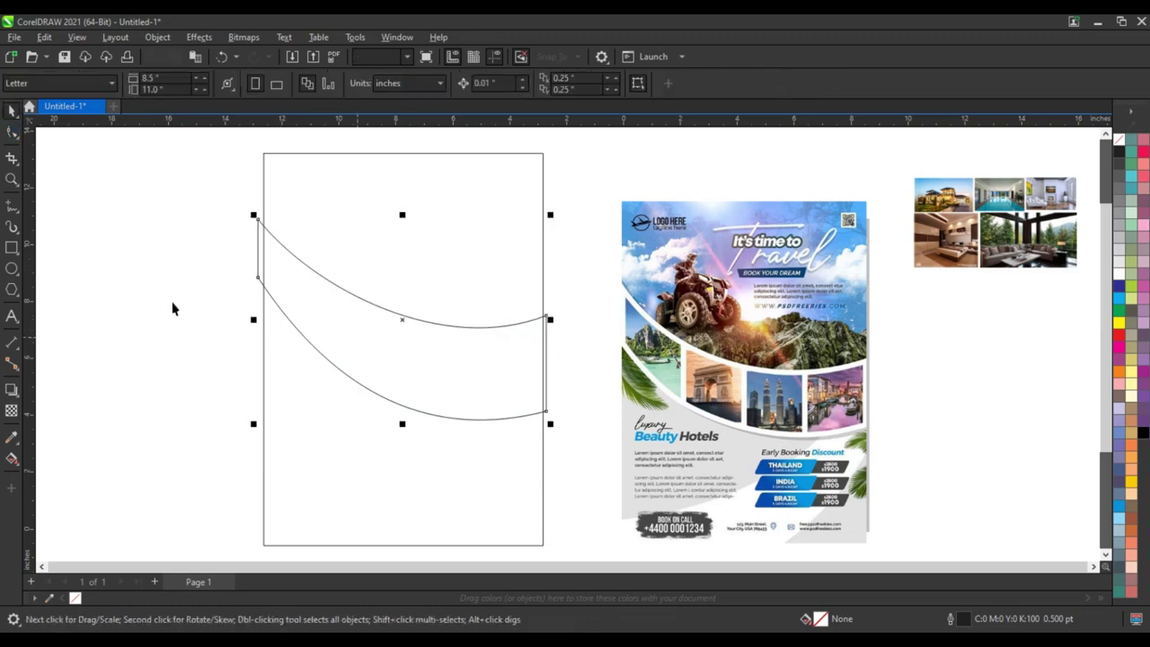
left_click(204, 339)
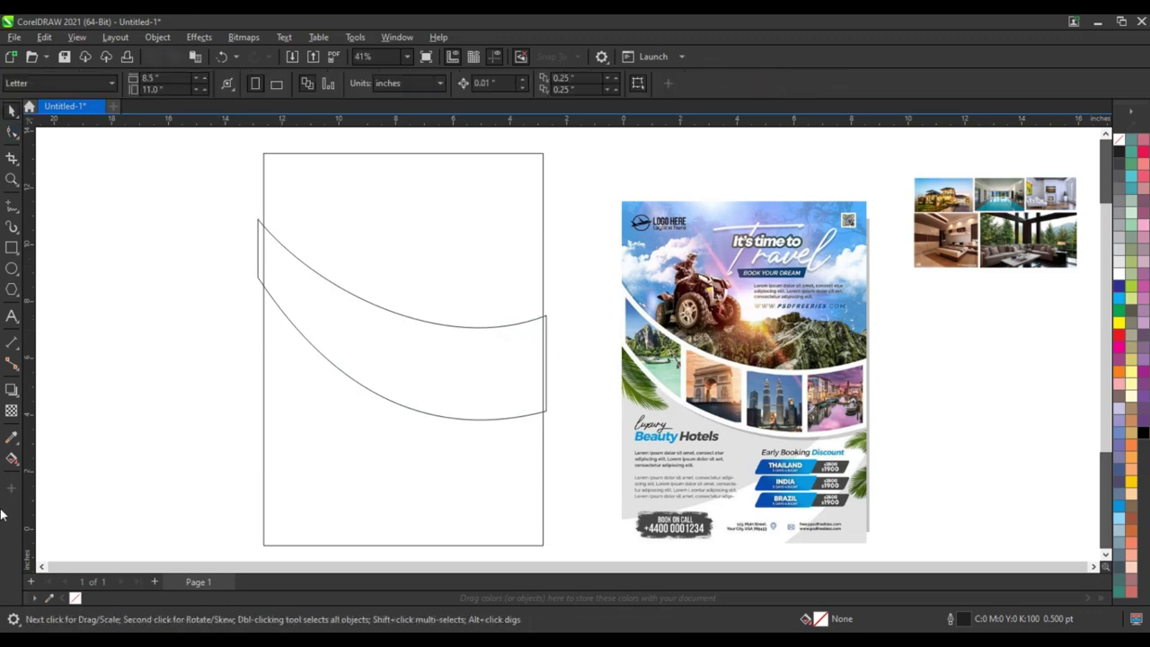
Replace the curved band with a Smart Fill shape trimmed to the page edges, without a fill color
left_click(18, 467)
left_click(50, 474)
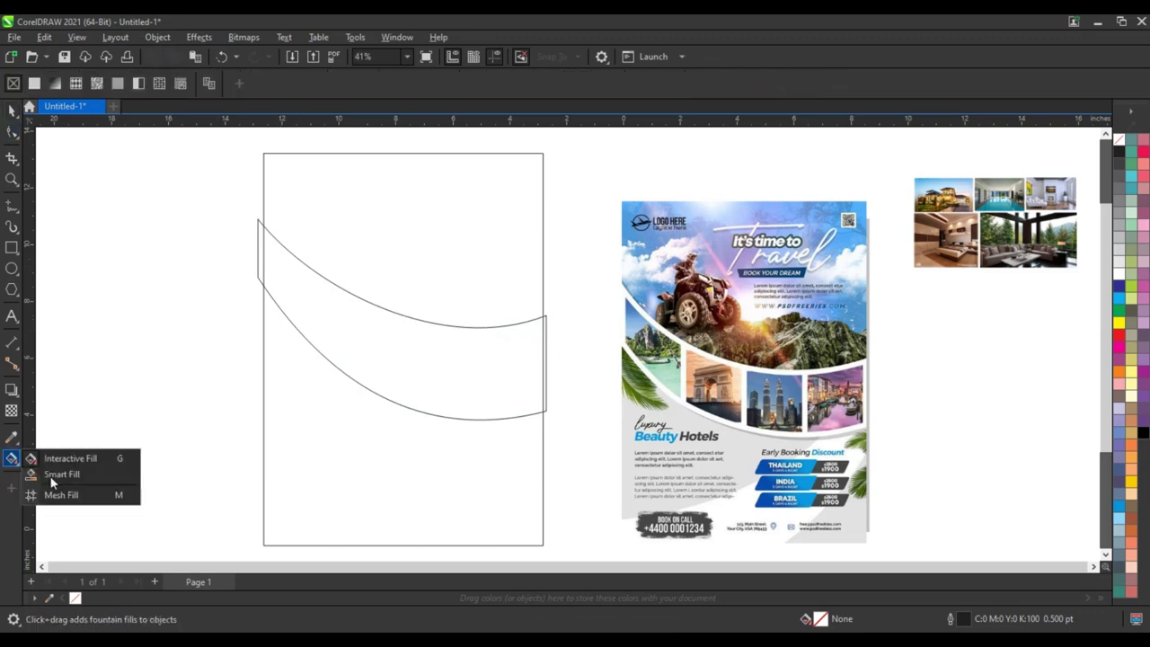
left_click(413, 371)
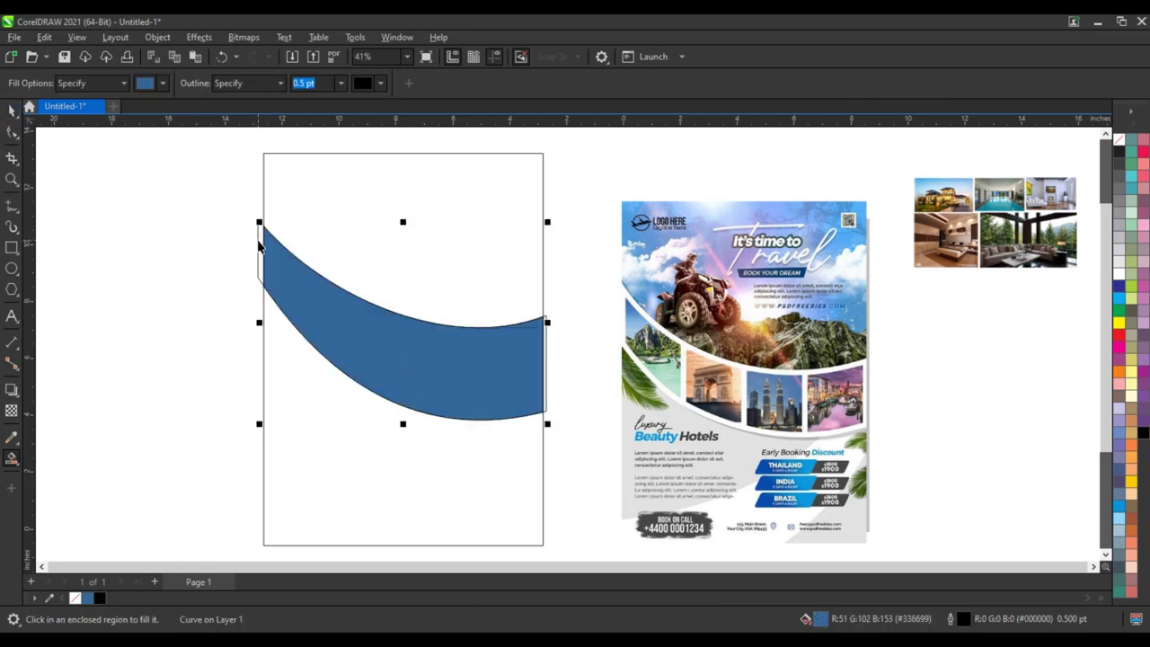
key("space")
key("Delete")
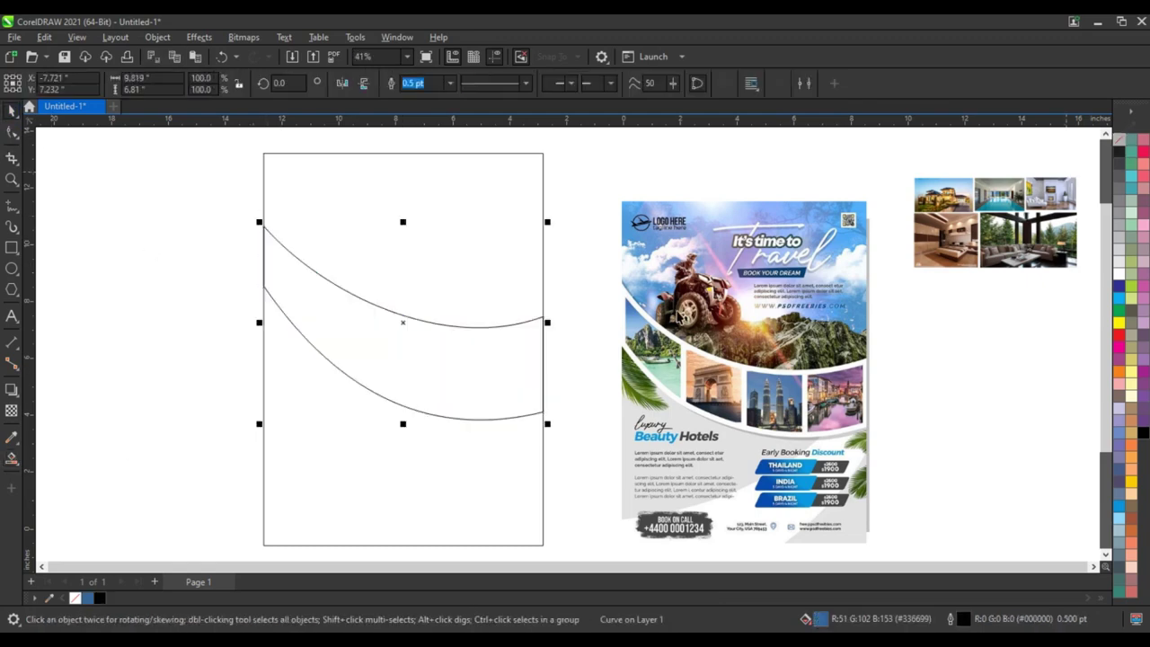
Add a one-step inward contour of 0.195 inch to the curved band and break the contour apart
left_click(20, 403)
left_click(51, 405)
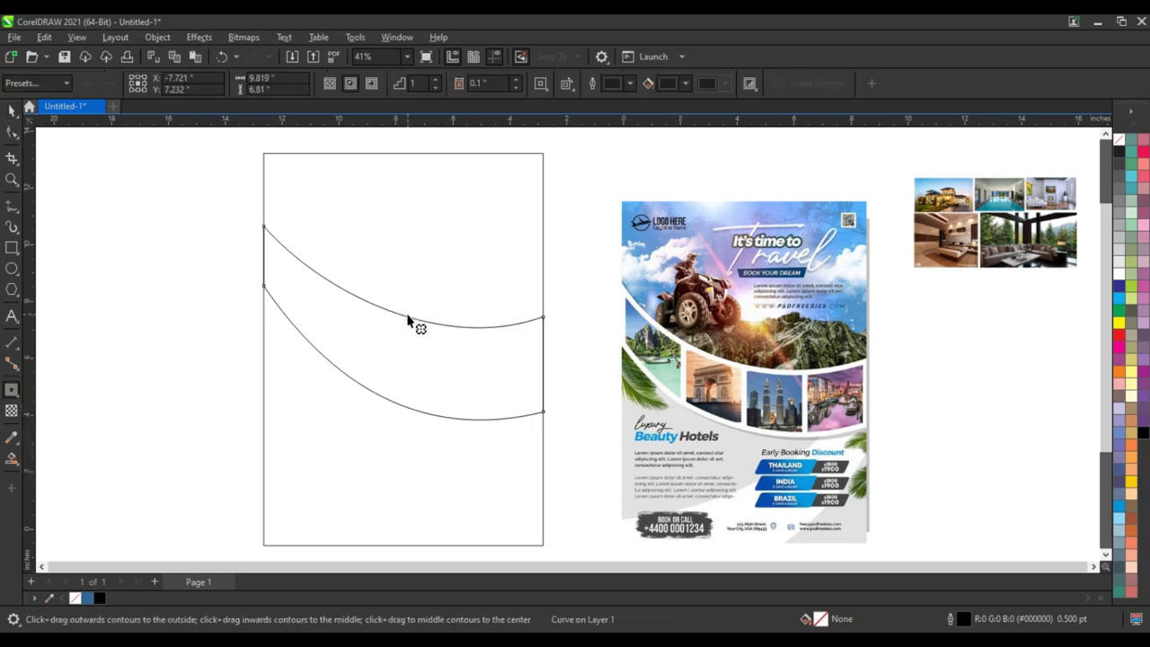
left_click_drag(407, 314, 403, 323)
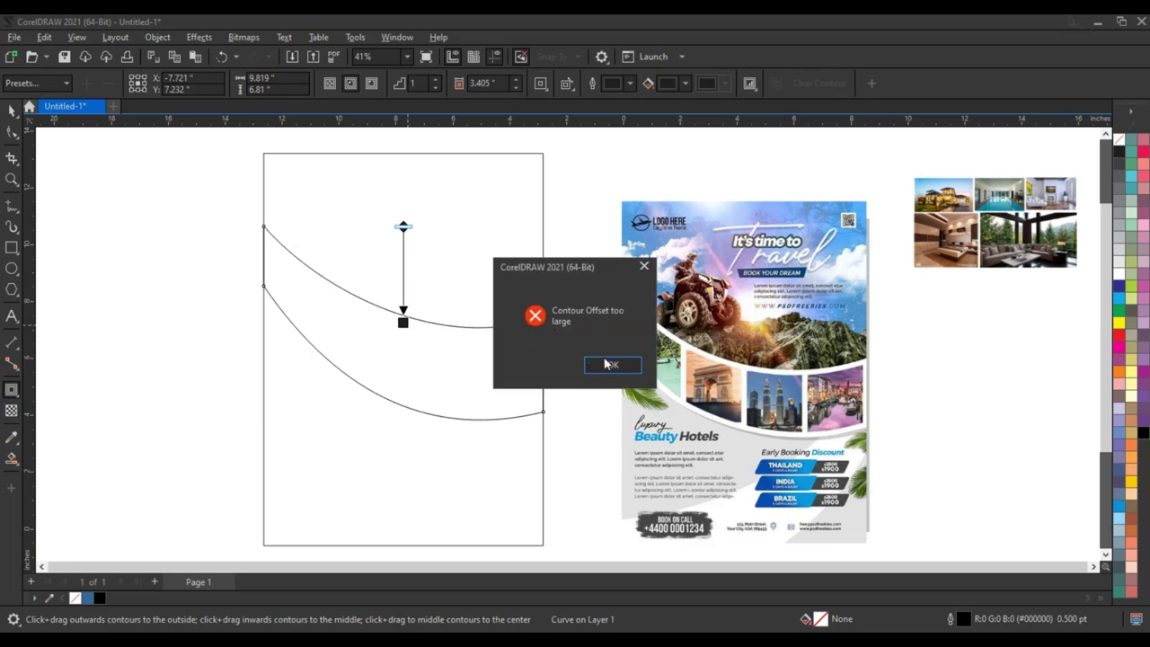
left_click(611, 365)
left_click_drag(546, 324, 542, 337)
left_click(17, 110)
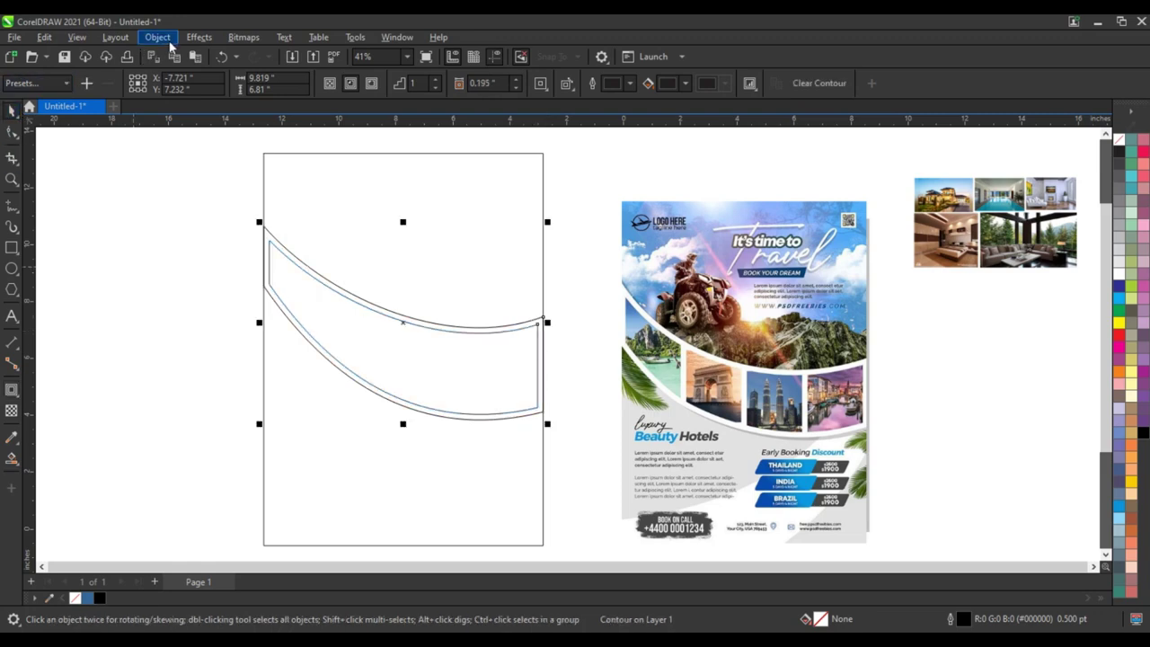
left_click(158, 37)
left_click(167, 370)
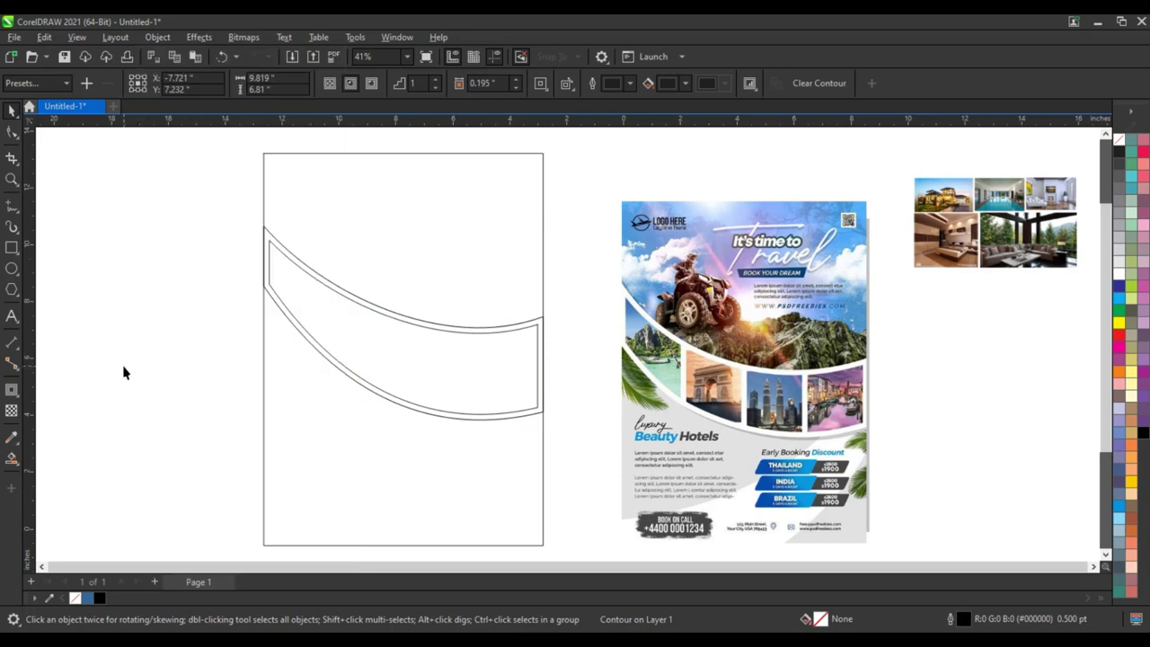
Draw a vertical divider bar about 0.15 by 7.8 inches across the band and duplicate it twice at equal spacing to the right
left_click(14, 251)
left_click_drag(307, 243, 312, 409)
key("space")
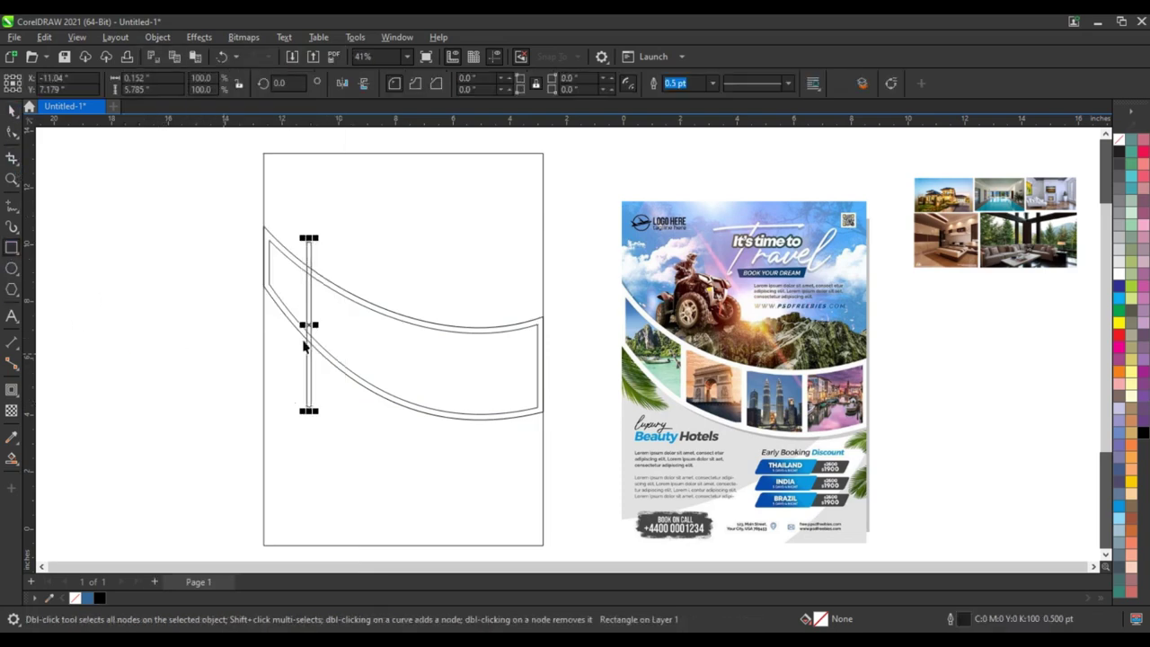
left_click(313, 303)
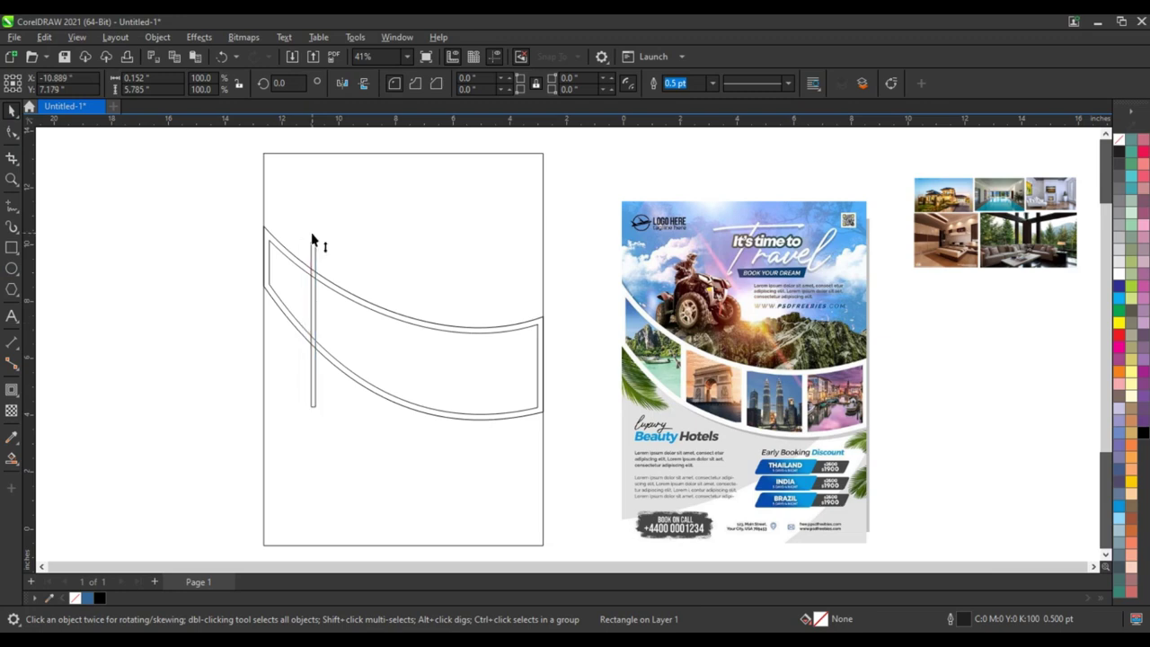
left_click_drag(314, 238, 314, 213)
left_click_drag(313, 328, 381, 348)
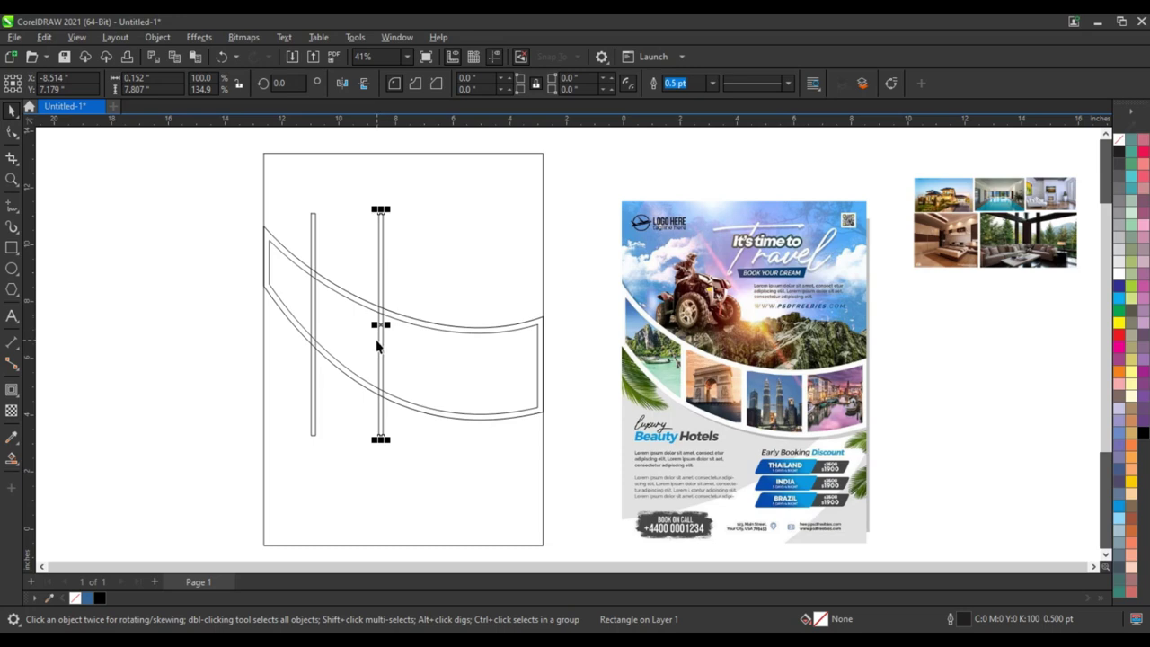
key("ctrl+r")
Combine the three divider bars into one object and enlarge it to about 110.3%
left_click(379, 270, "shift")
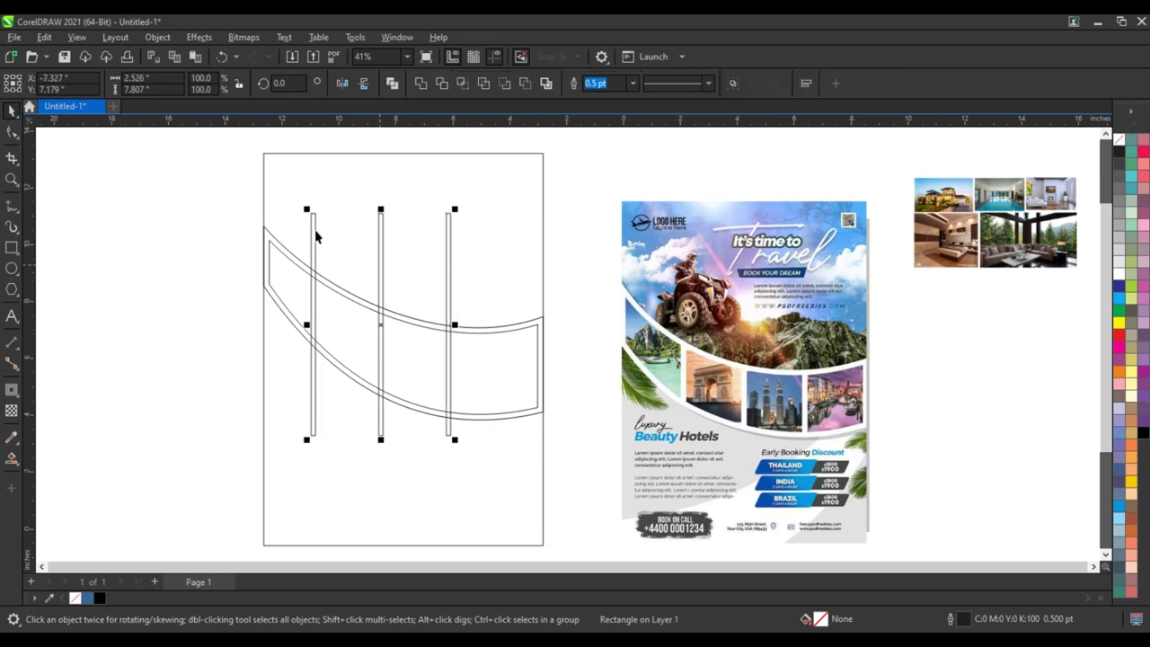
left_click(314, 236, "shift")
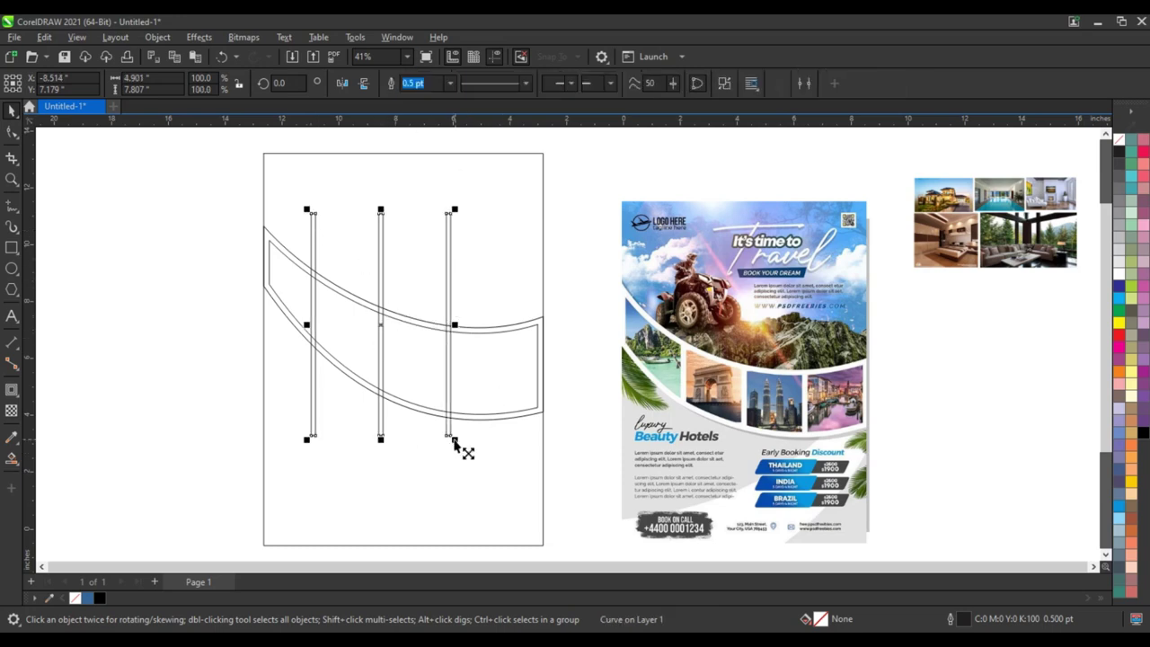
left_click_drag(462, 452, 489, 468)
left_click(554, 438)
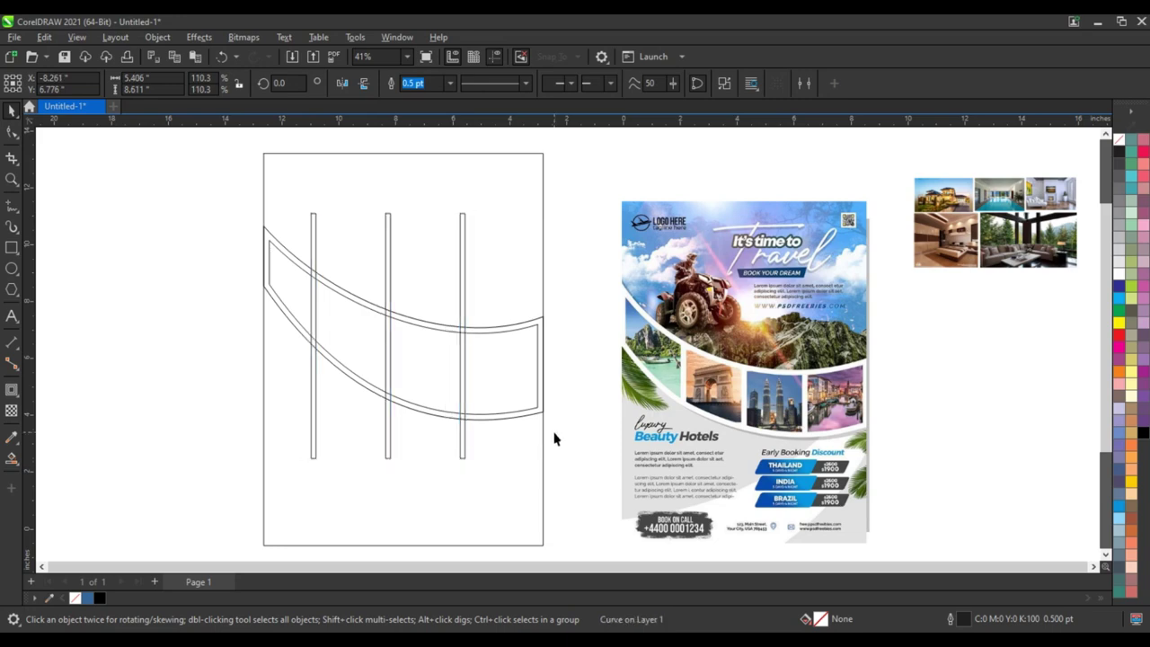
Create four blue panels between the divider bars inside the inner band with Smart Fill
left_click(13, 460)
left_click(479, 372)
left_click(422, 359)
left_click(370, 341)
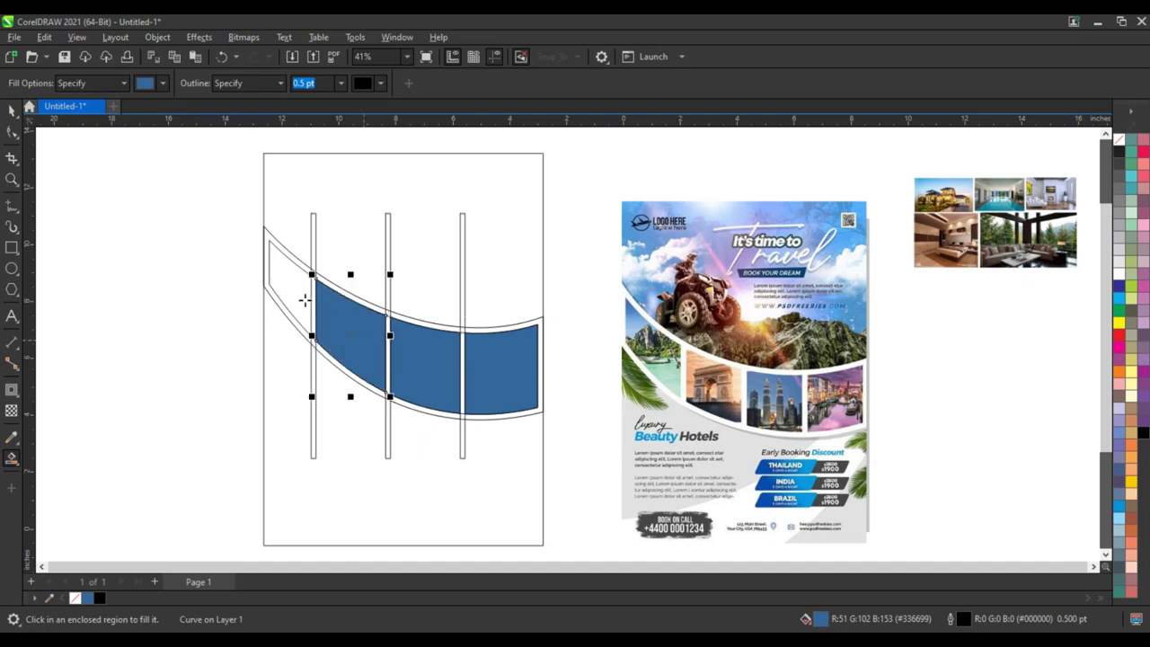
left_click(304, 300)
Delete the combined vertical divider bars from the curved band
left_click(12, 109)
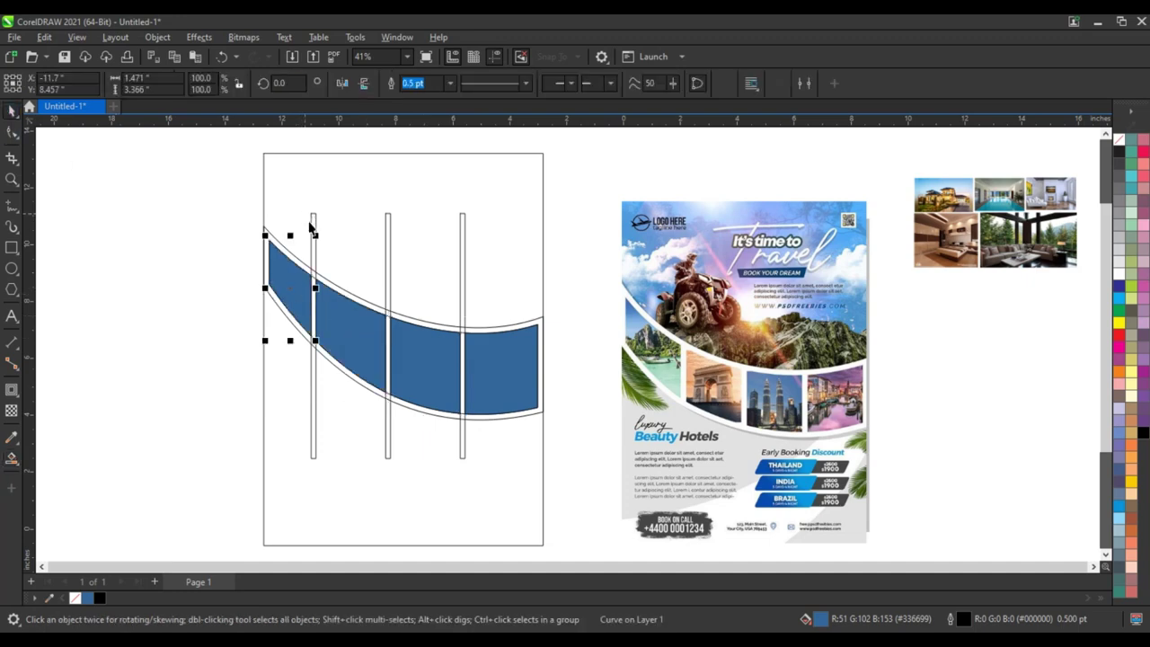
left_click(312, 225)
key("Delete")
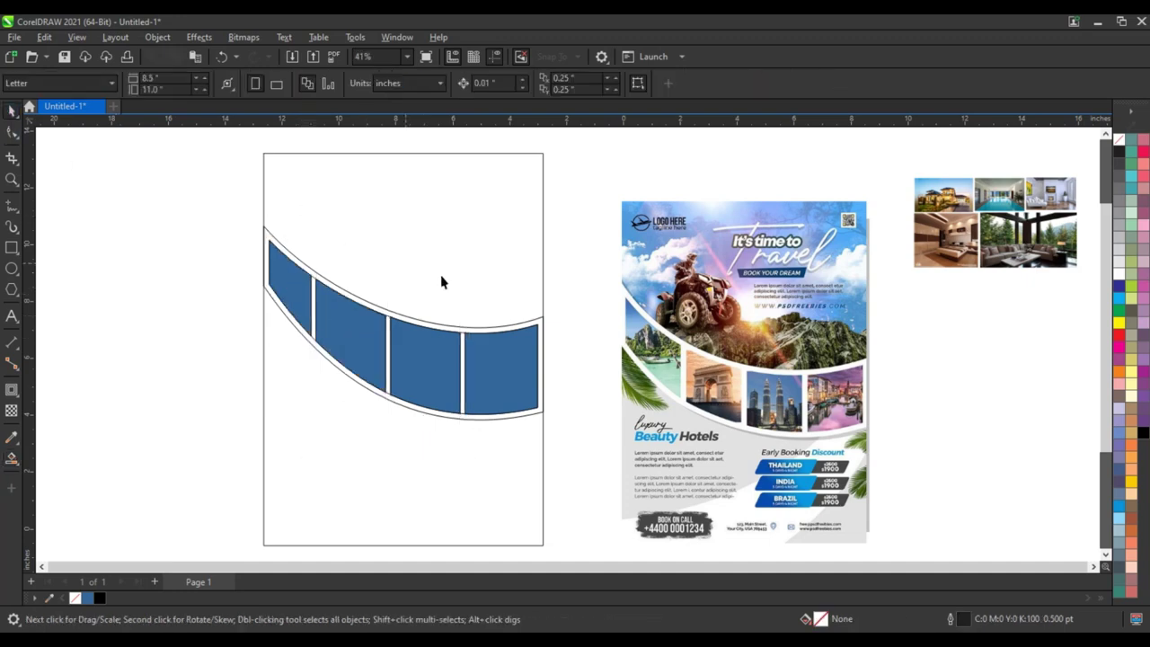
Fill the outer curved band with white and the page rectangle with 70% black
left_click(536, 326)
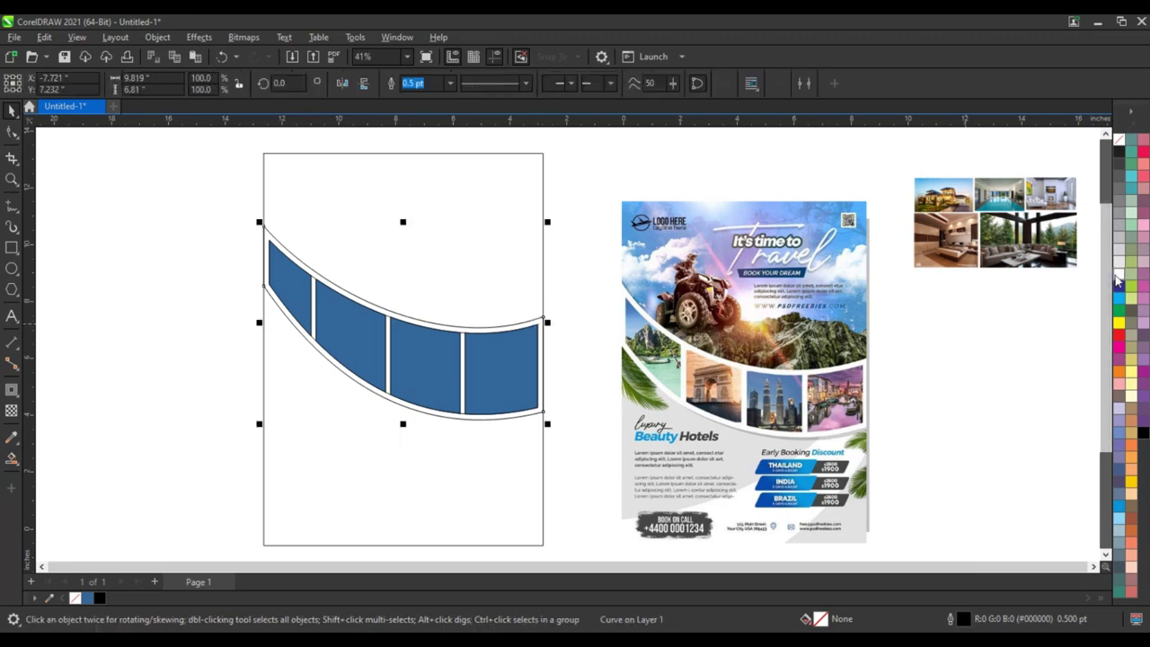
left_click(543, 297)
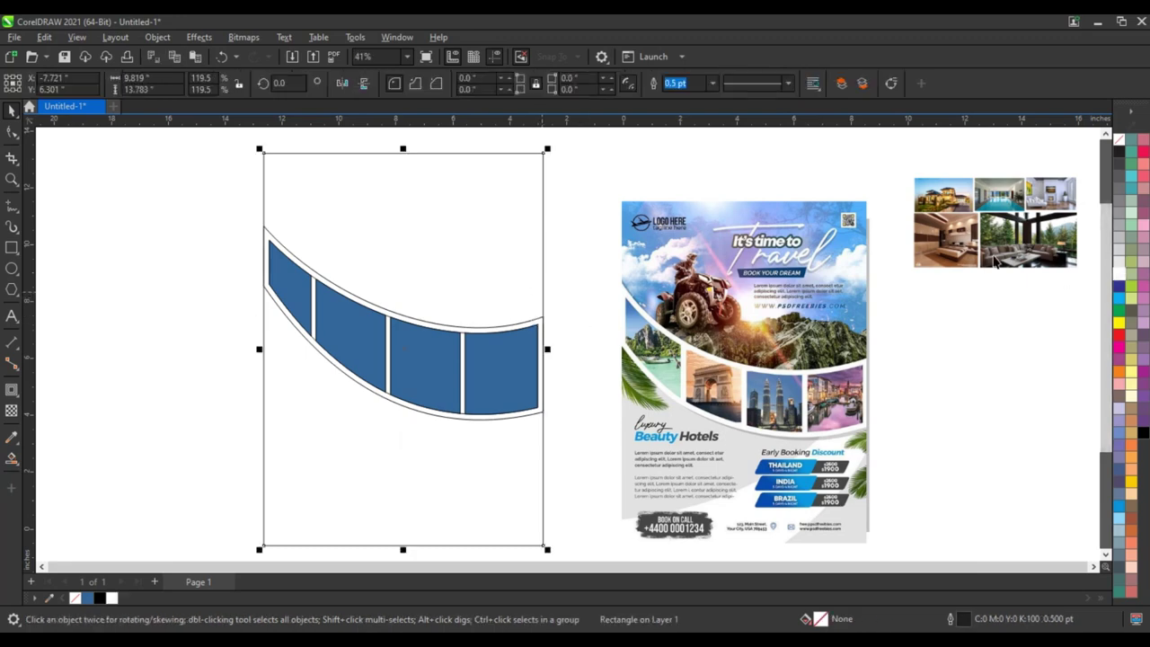
left_click(1120, 198)
Recolor all four blue panels in the curved band to 30% black
left_click(526, 359)
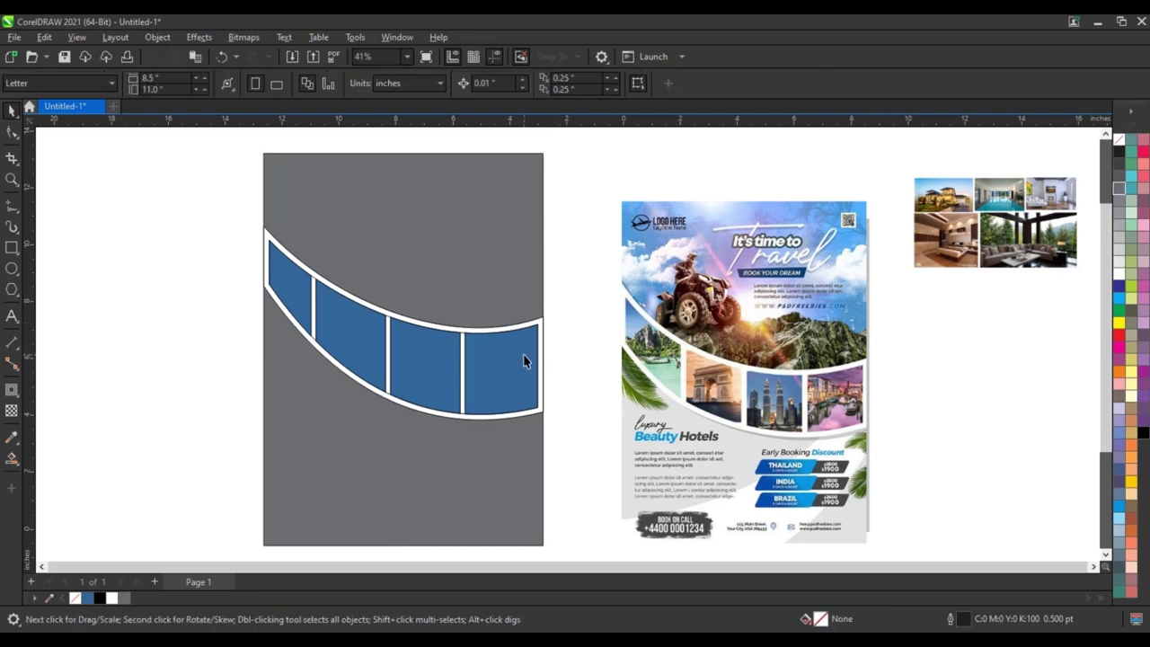
left_click(441, 359, "shift")
left_click(347, 341, "shift")
left_click(287, 297, "shift")
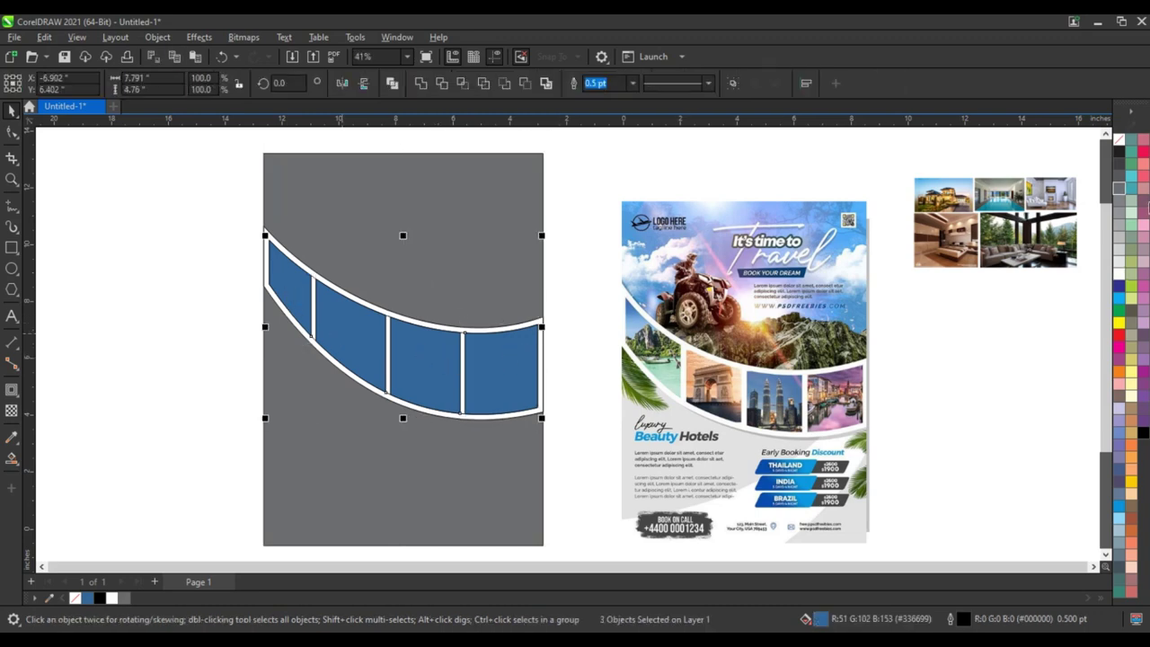
left_click(1119, 244)
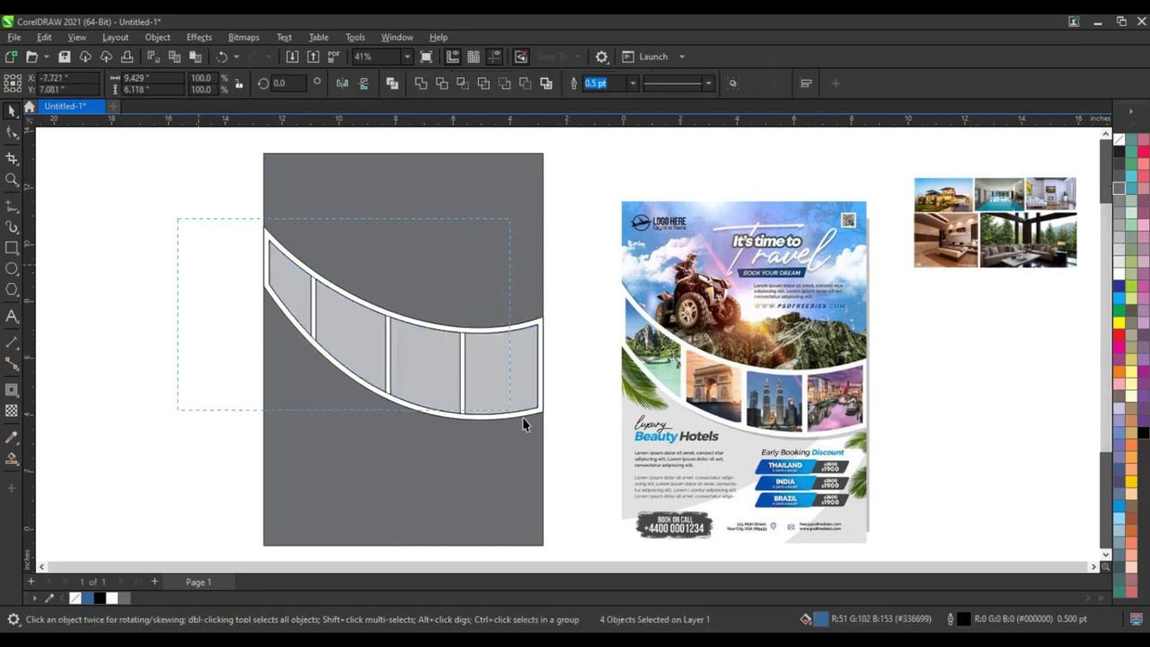
Enlarge the curved band together with its panels to about 9.87 by 6.85 inches and remove their outlines
left_click_drag(523, 418, 551, 435)
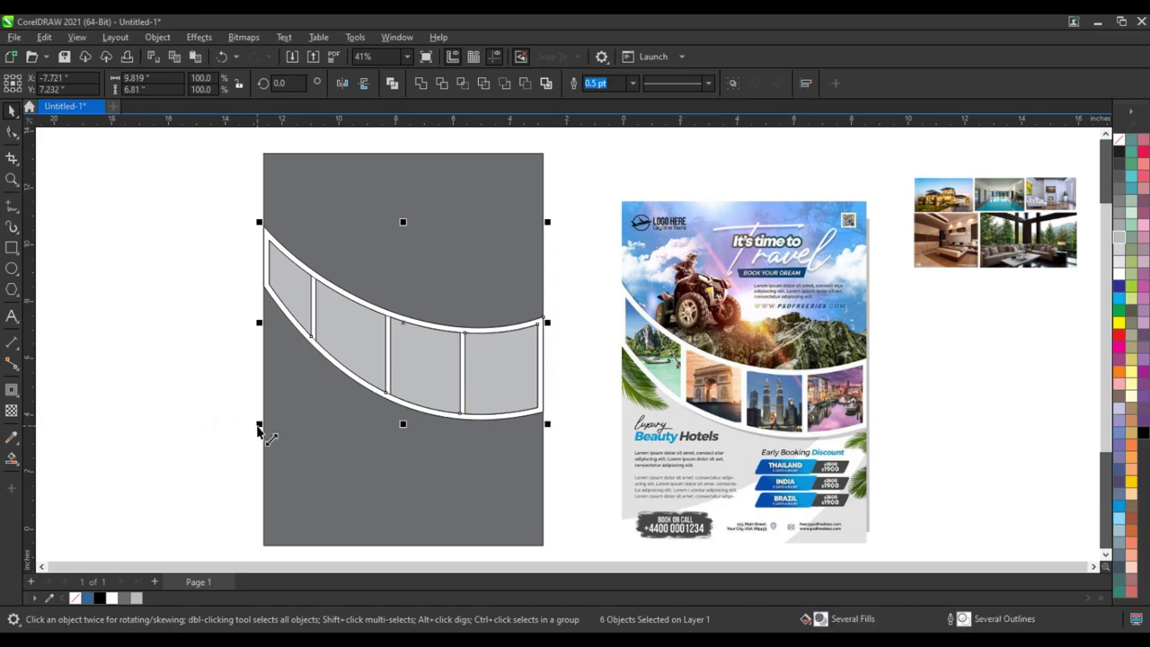
left_click_drag(257, 429, 260, 431)
right_click(1122, 144)
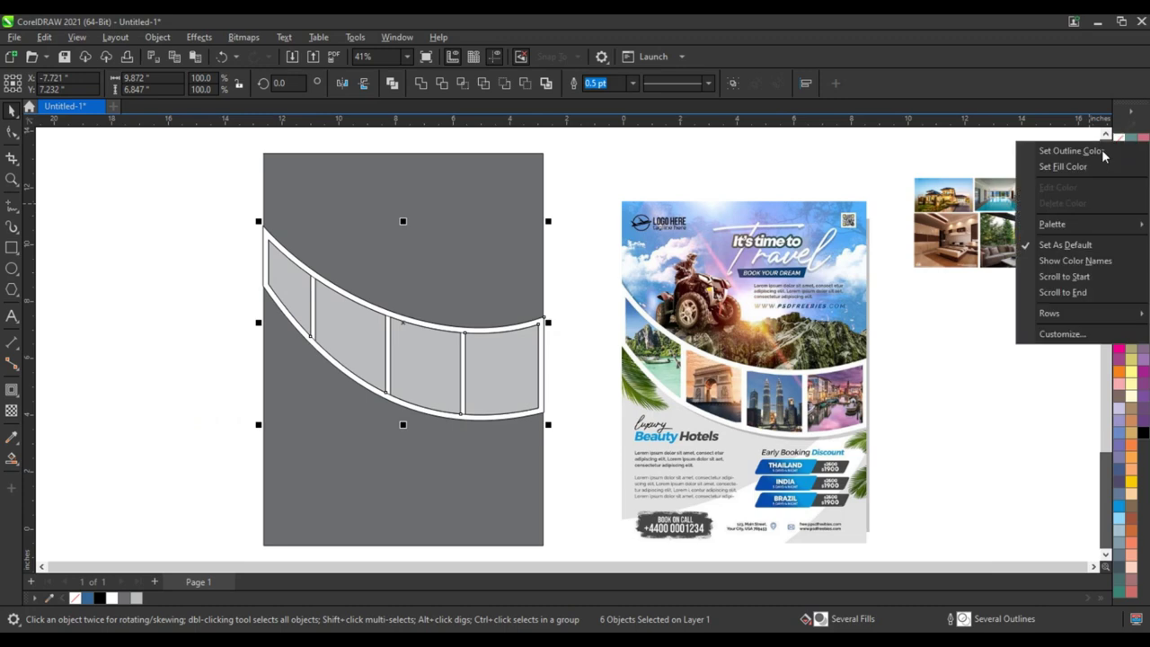
left_click(1091, 151)
left_click(564, 274)
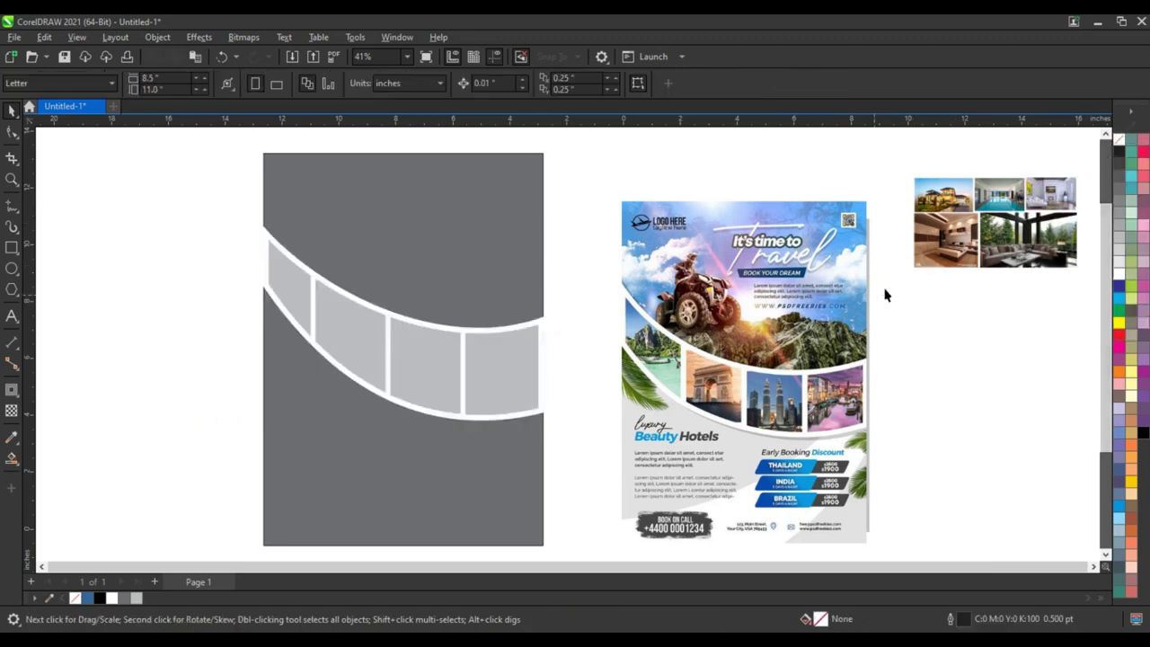
Place the house exterior photo at the page's upper left corner and PowerClip it inside the dark gray page rectangle
left_click_drag(959, 208, 279, 172)
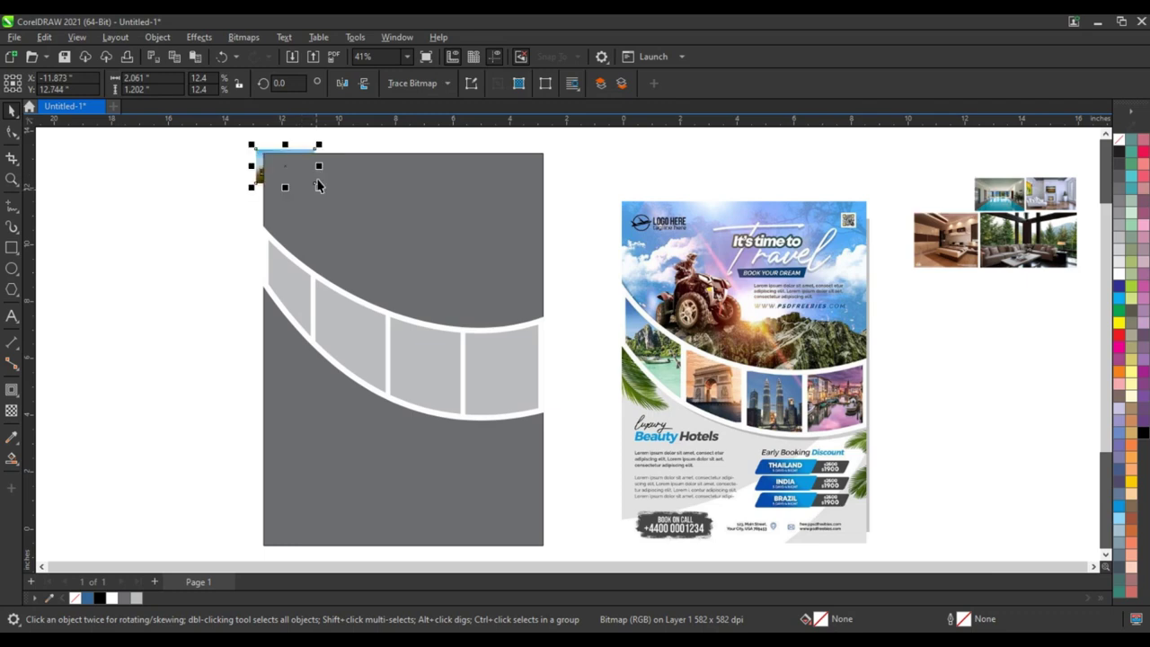
right_click(257, 160)
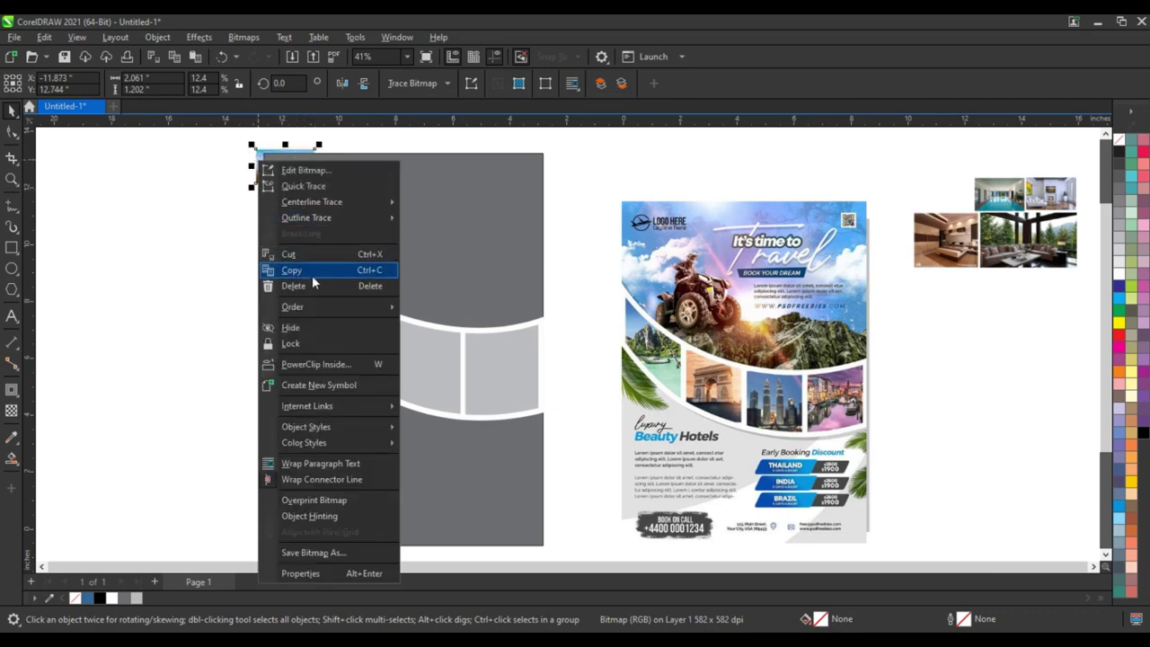
left_click(328, 363)
left_click(419, 262)
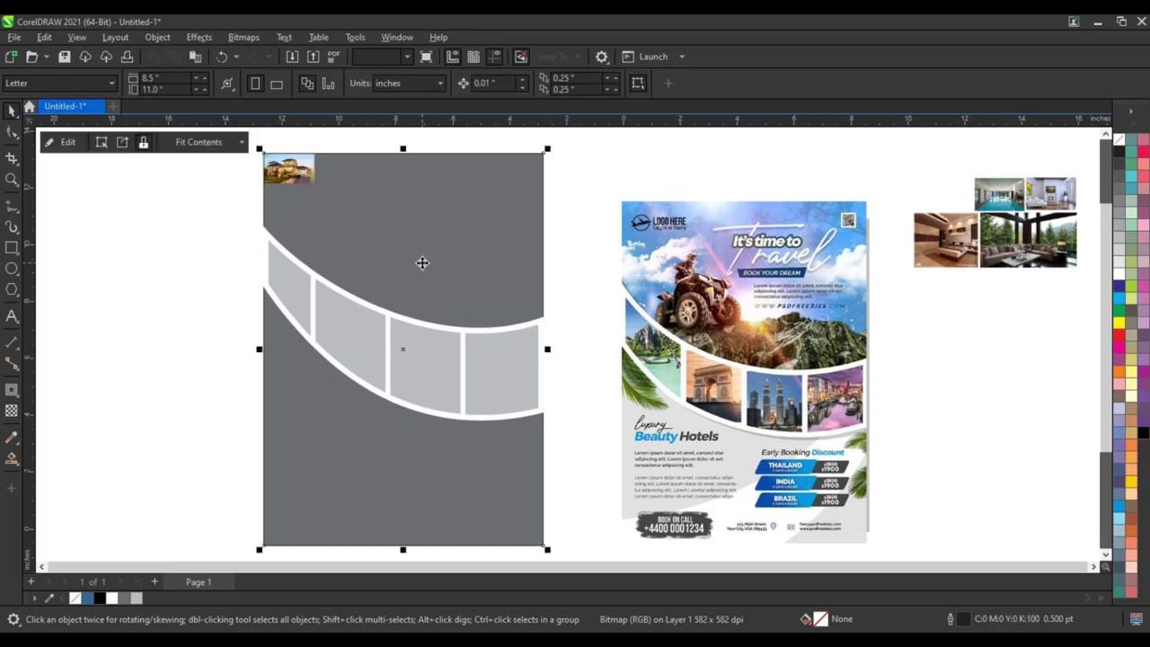
Enlarge the house photo inside the page rectangle's PowerClip to about 11.5 by 6.7 inches
right_click(423, 261)
left_click(472, 208)
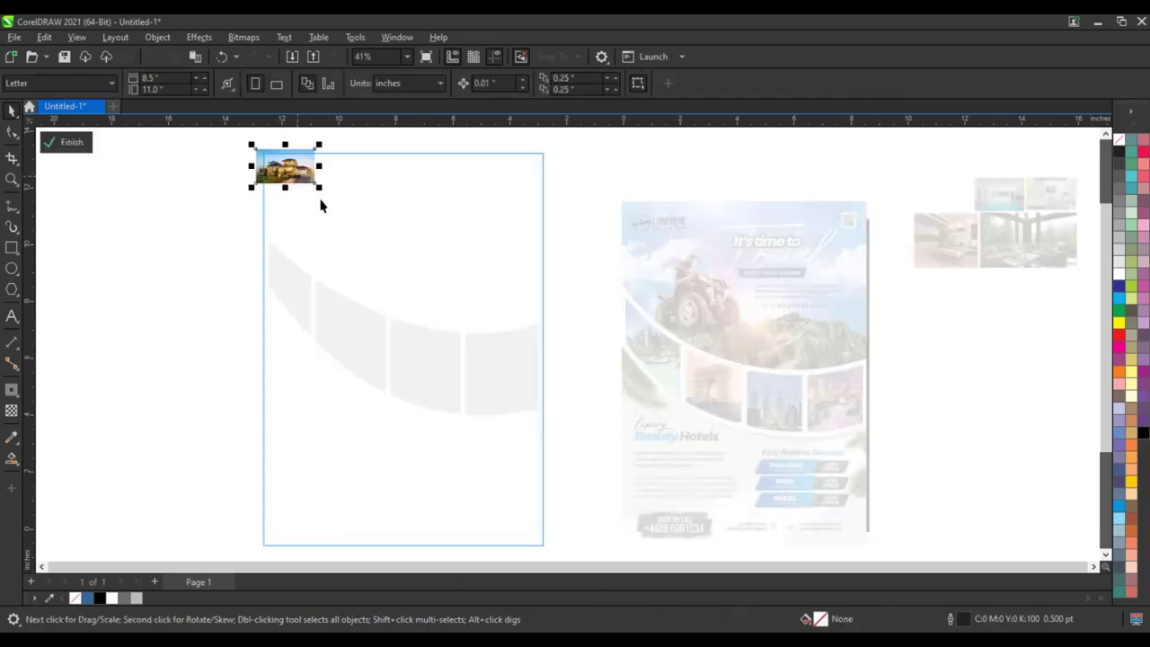
left_click_drag(319, 188, 587, 385)
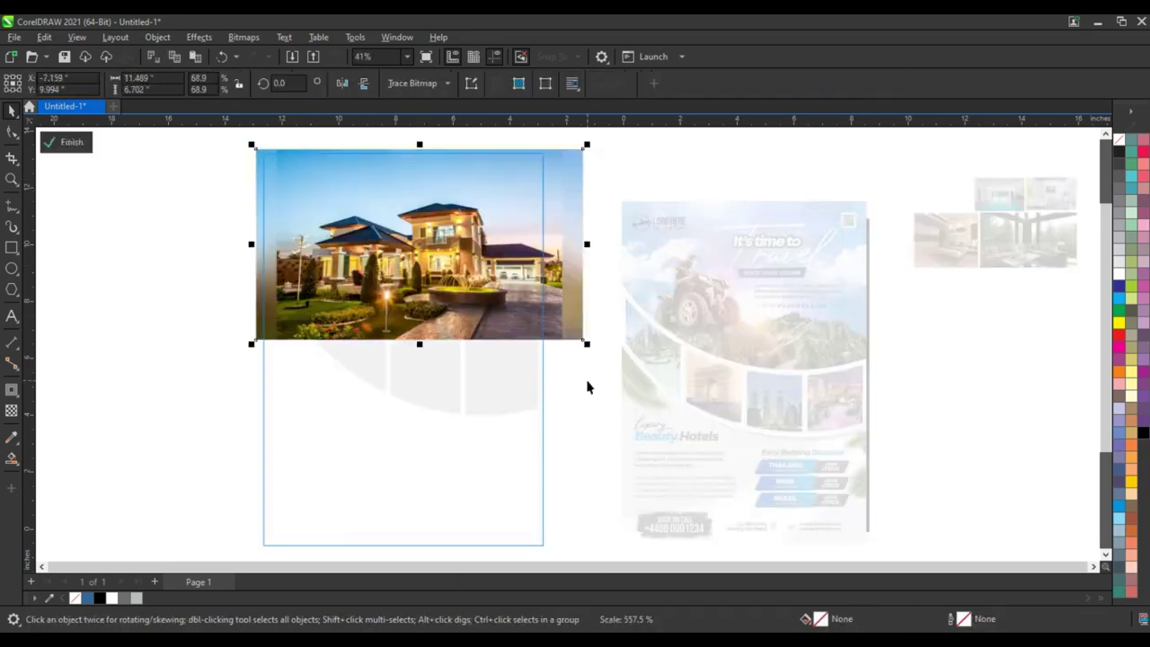
Crop the house photo's lower left corner diagonally so it stays above the curved band, and finish editing the PowerClip
left_click(10, 134)
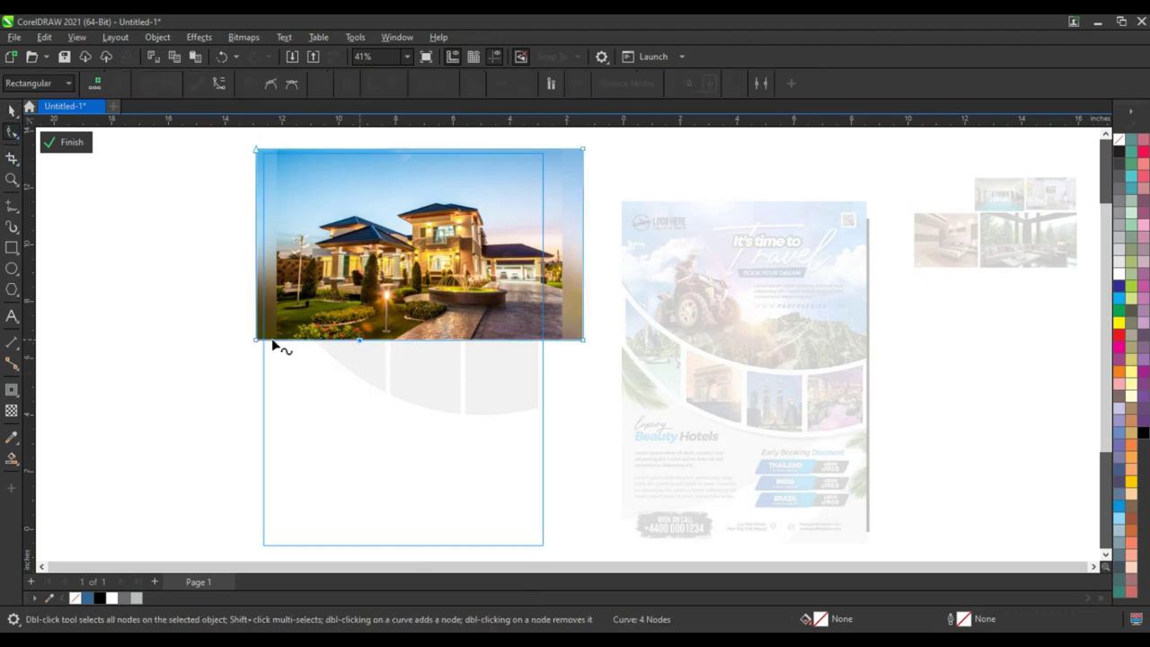
left_click_drag(257, 340, 257, 250)
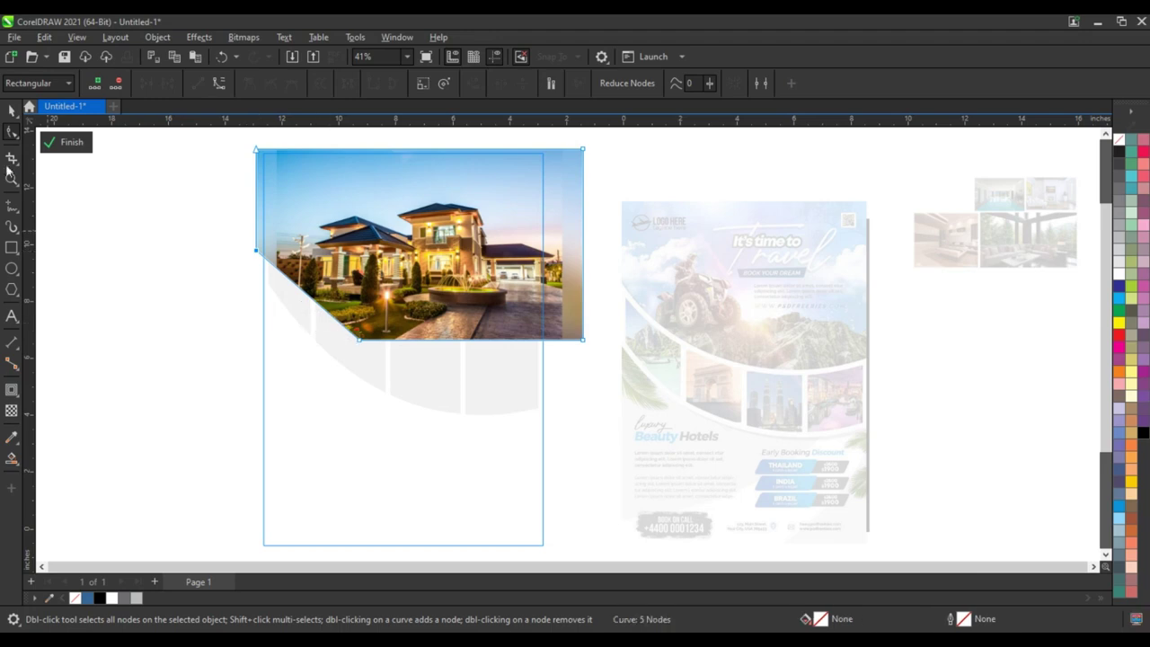
left_click(11, 112)
left_click(122, 288, "ctrl")
left_click(122, 292)
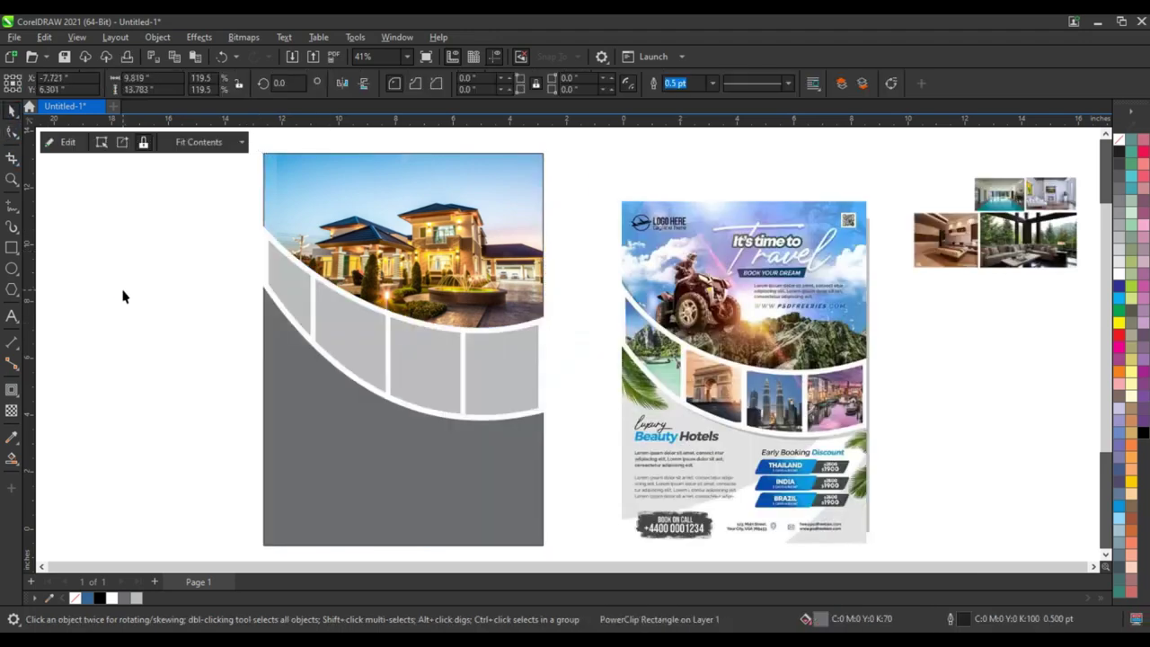
Resize the clipped house photo to about 11.7 by 7.1 inches, extending it past the page's upper left edges
double_click(466, 218)
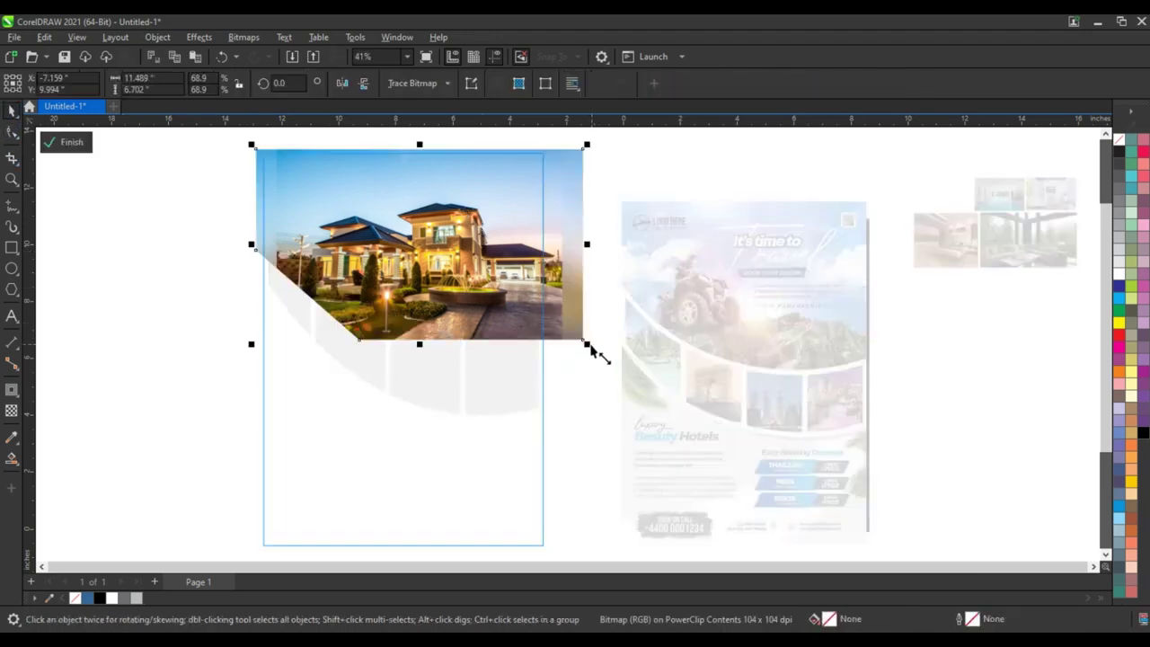
left_click_drag(588, 342, 595, 349)
left_click_drag(246, 142, 237, 154)
left_click_drag(591, 258, 579, 261)
left_click(585, 284, "ctrl")
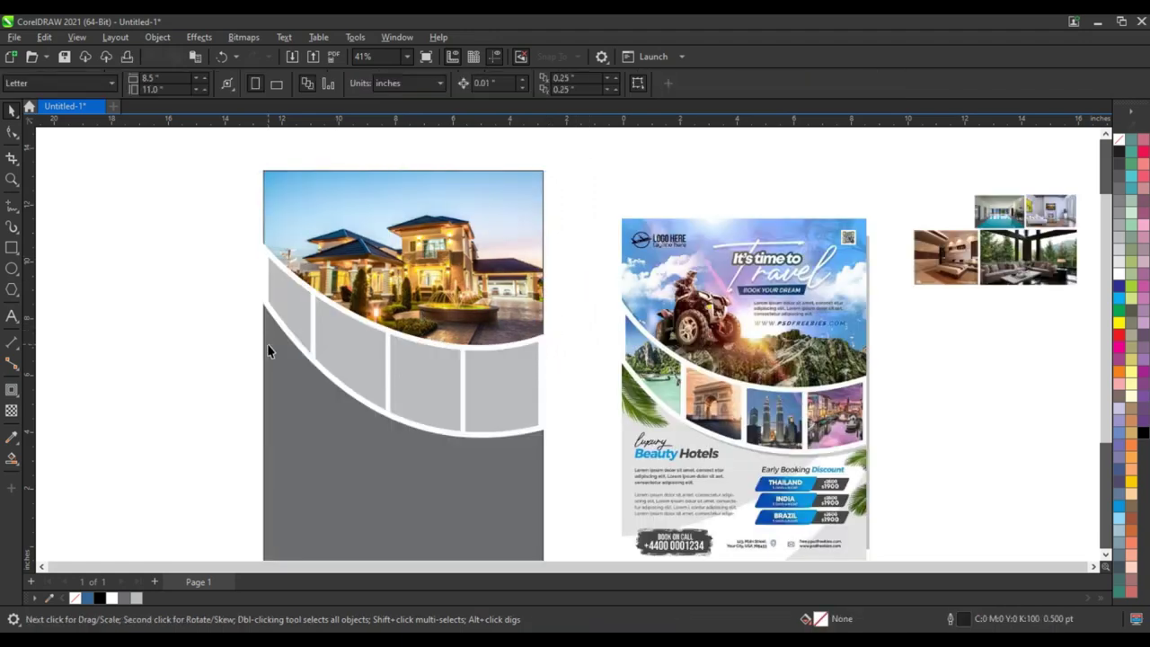
Stretch the clipped house photo slightly further to the left and finish editing the PowerClip
double_click(341, 221)
left_click(356, 221)
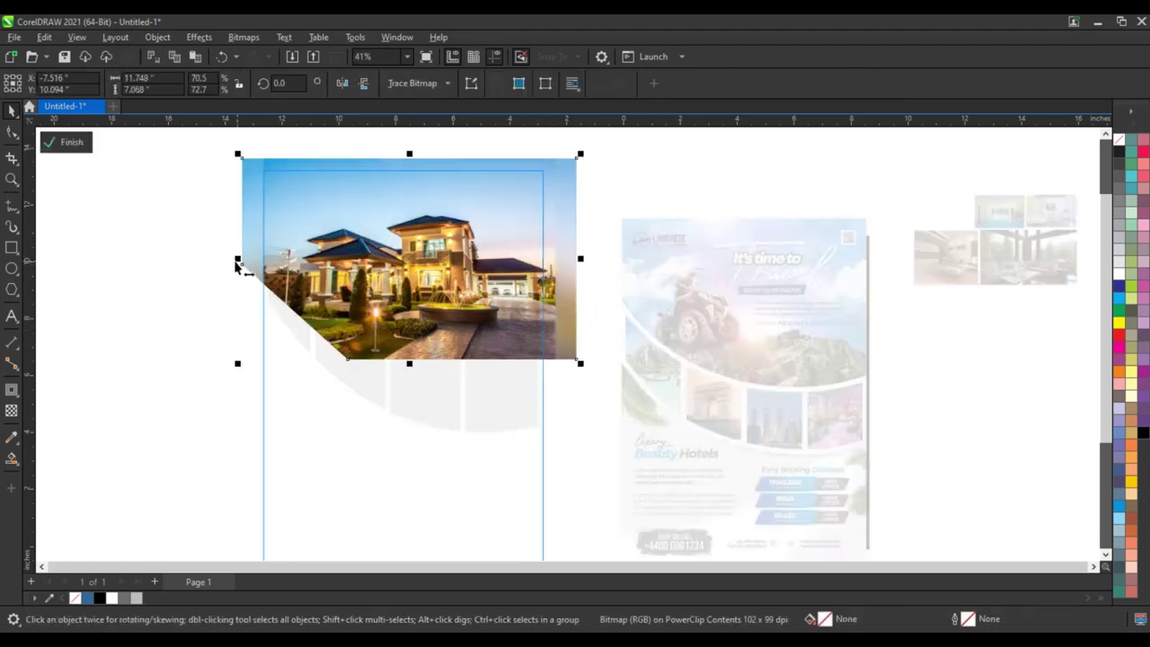
left_click_drag(238, 261, 234, 262)
left_click(219, 279, "ctrl")
left_click(218, 279)
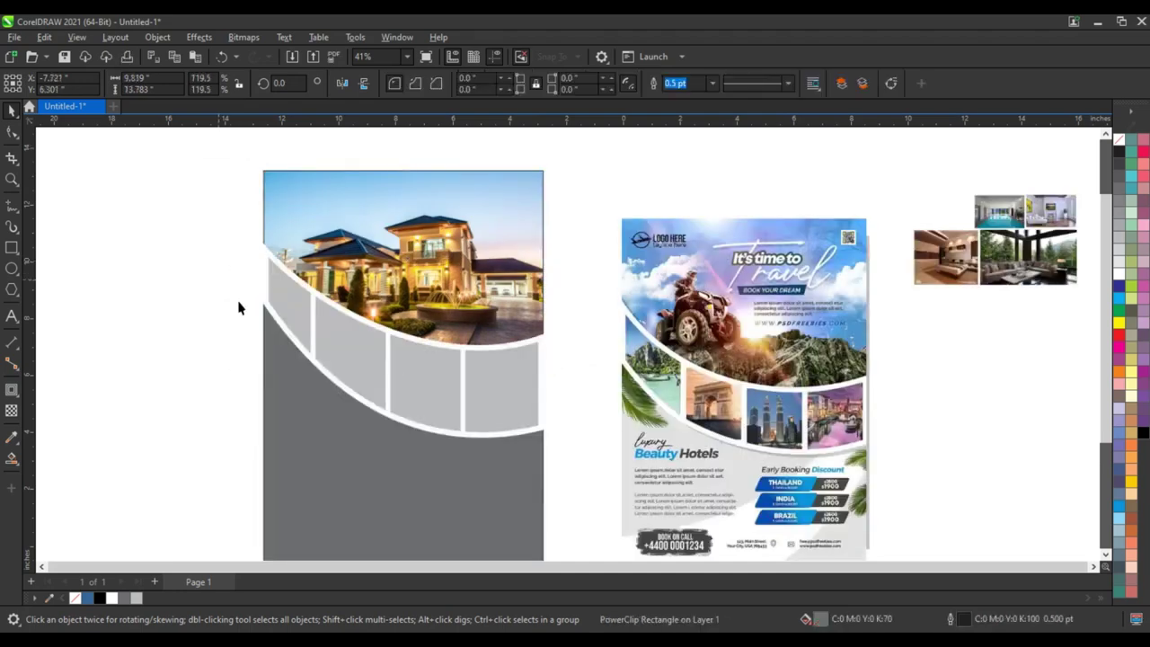
Remove the outline from the page rectangle that holds the house photo
left_click(303, 429)
right_click(1113, 144)
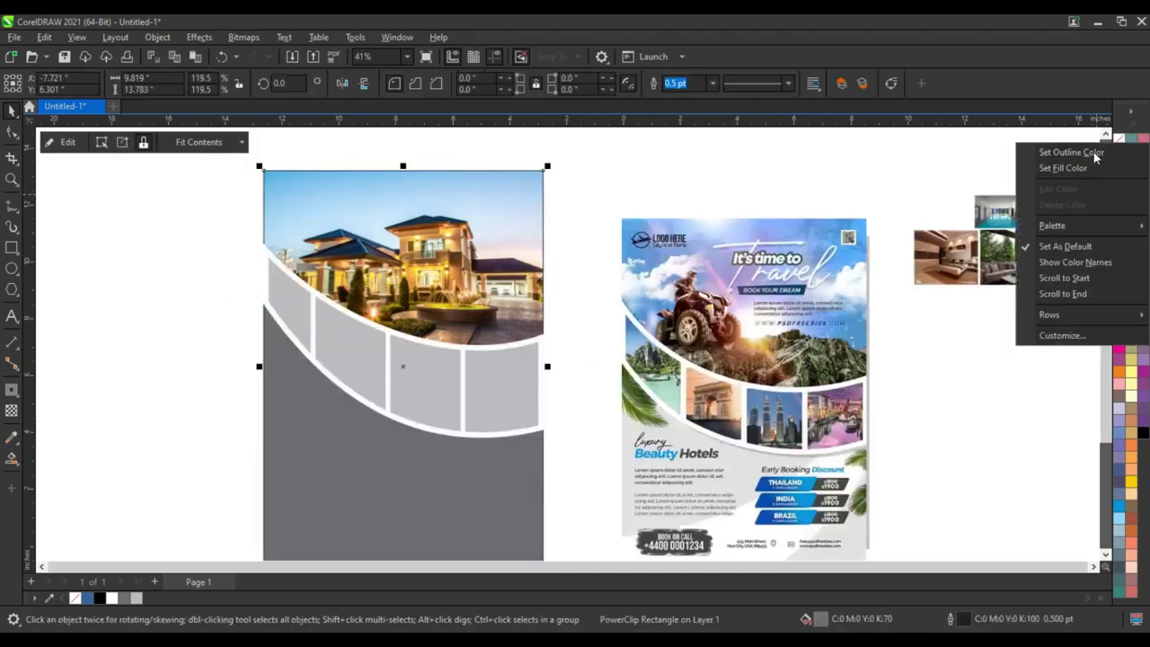
left_click(1094, 155)
left_click(583, 179)
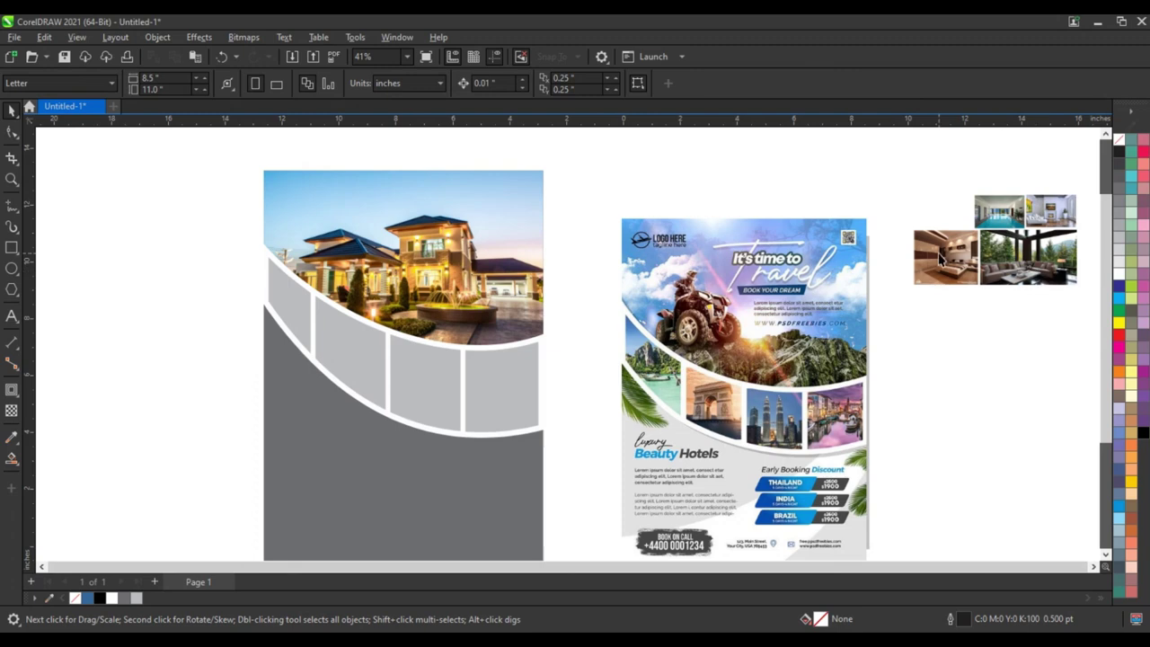
PowerClip the pool, bedroom, living room and fireplace photos into the first, second, third and fourth band panels respectively
left_click_drag(940, 257, 493, 393)
left_click_drag(349, 354, 350, 355)
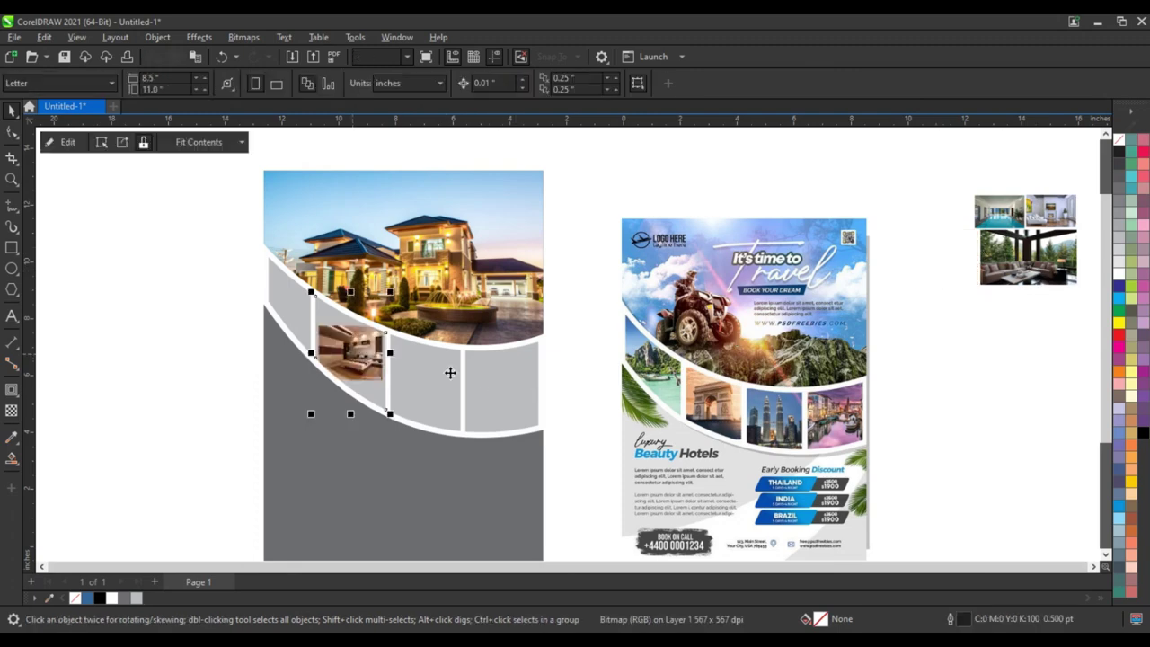
left_click(401, 361)
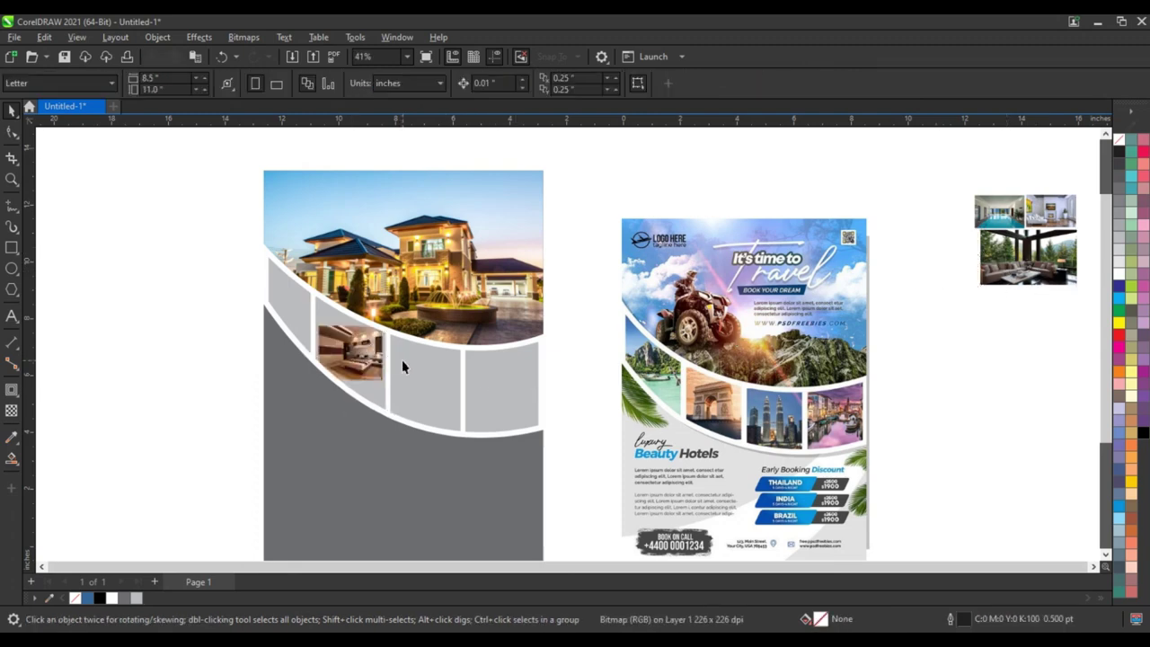
left_click(1014, 212)
left_click_drag(334, 310, 303, 306)
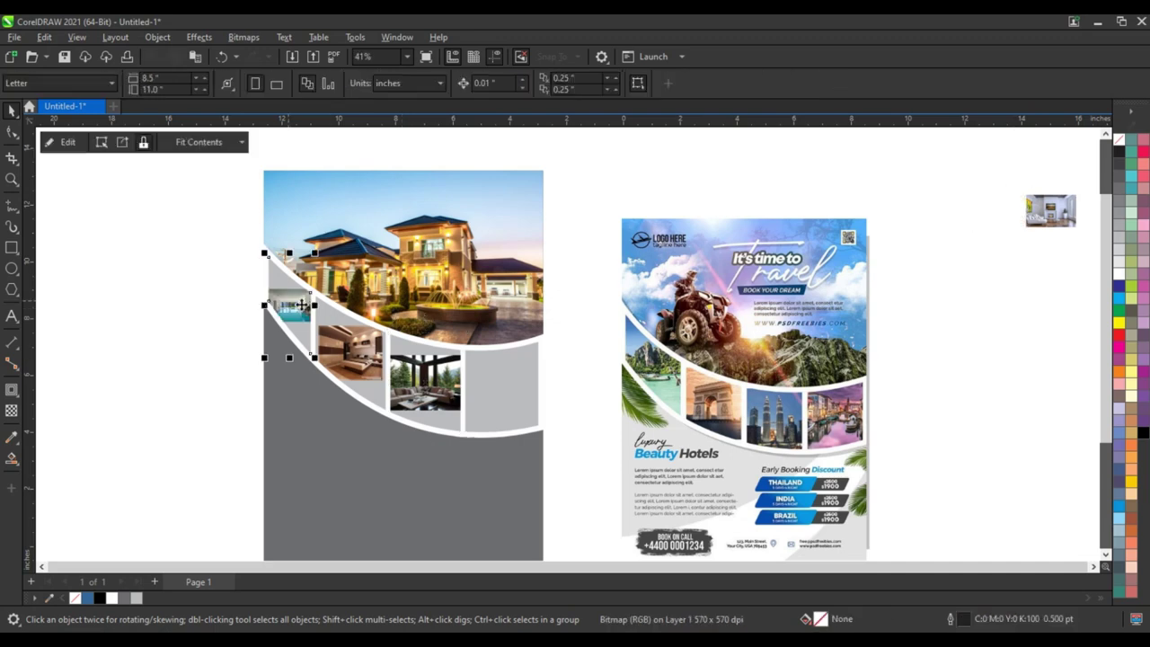
mouse_move(1044, 212)
left_mouse_down()
mouse_move(608, 419)
mouse_move(474, 392)
mouse_move(594, 338)
mouse_move(589, 347)
left_mouse_up()
Adjust the fireplace photo in the fourth panel and enlarge the living room photo to fill the third panel
double_click(506, 404)
left_click(506, 404)
left_click(457, 328, "ctrl")
double_click(438, 387)
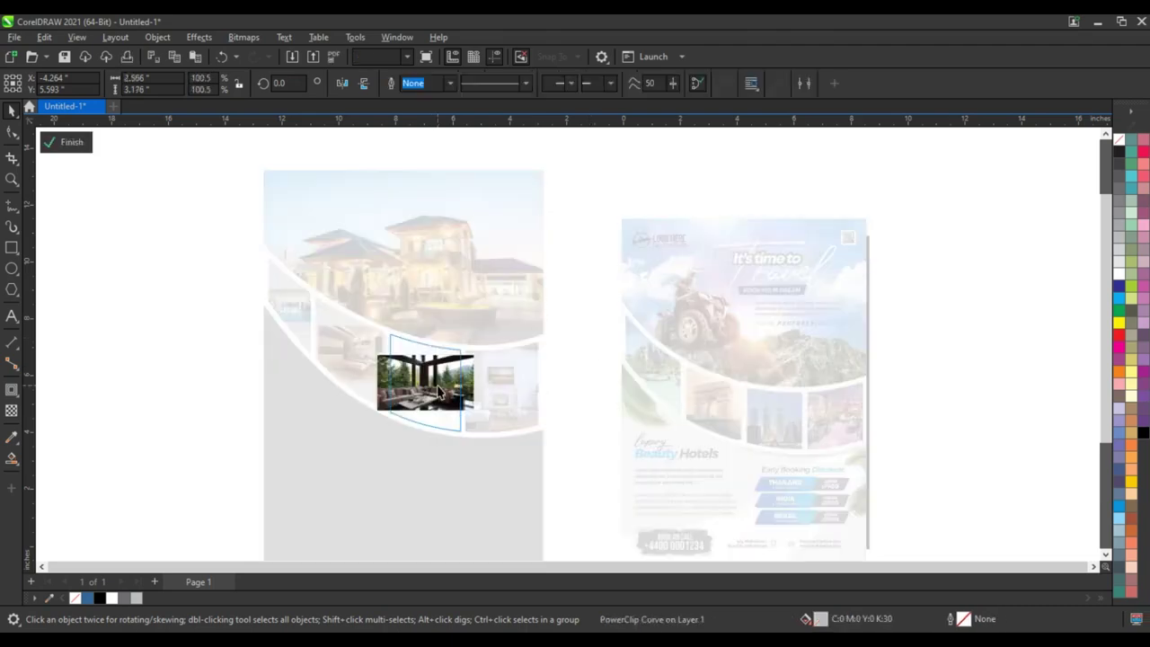
left_click(440, 386)
left_click_drag(482, 357, 521, 334)
left_click(521, 319, "ctrl")
Enlarge the bedroom photo inside the second panel to about 4.75 by 4.04 inches so it fills the panel
double_click(371, 358)
left_click(371, 358)
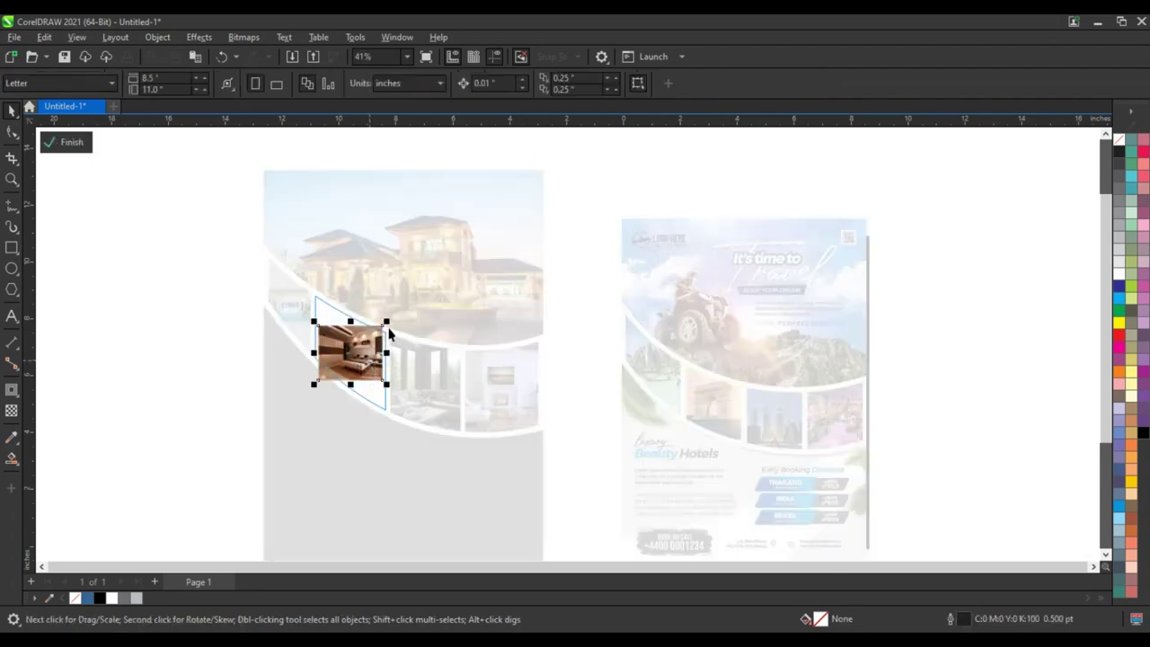
left_click_drag(387, 322, 441, 292)
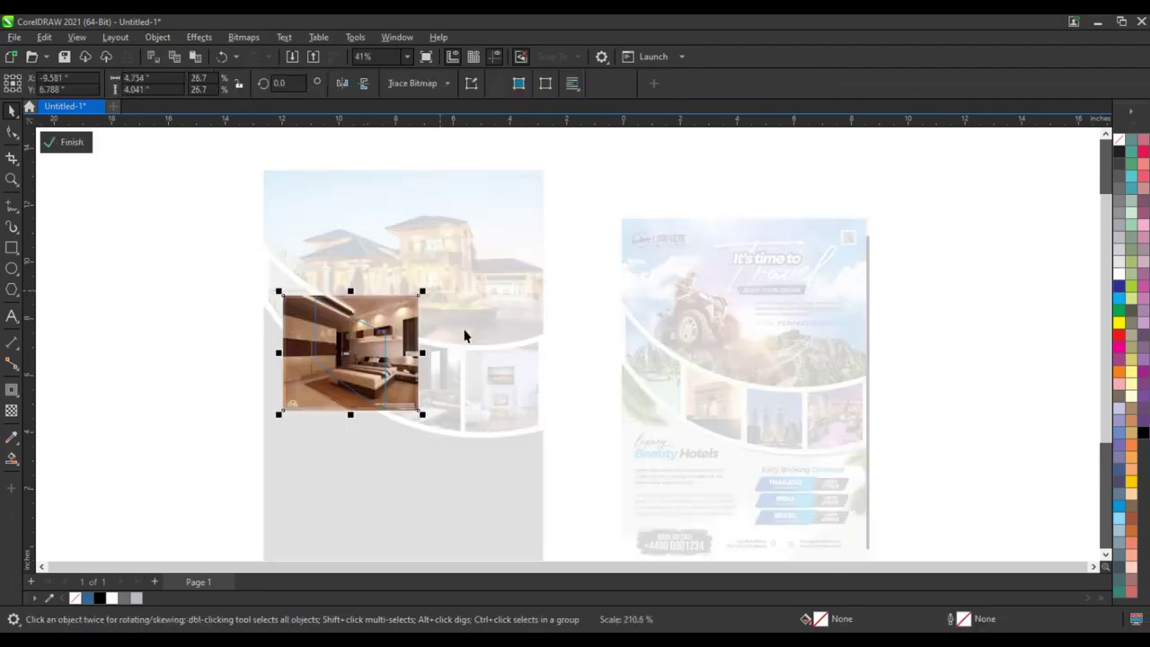
left_click(465, 331, "ctrl")
left_click(292, 334)
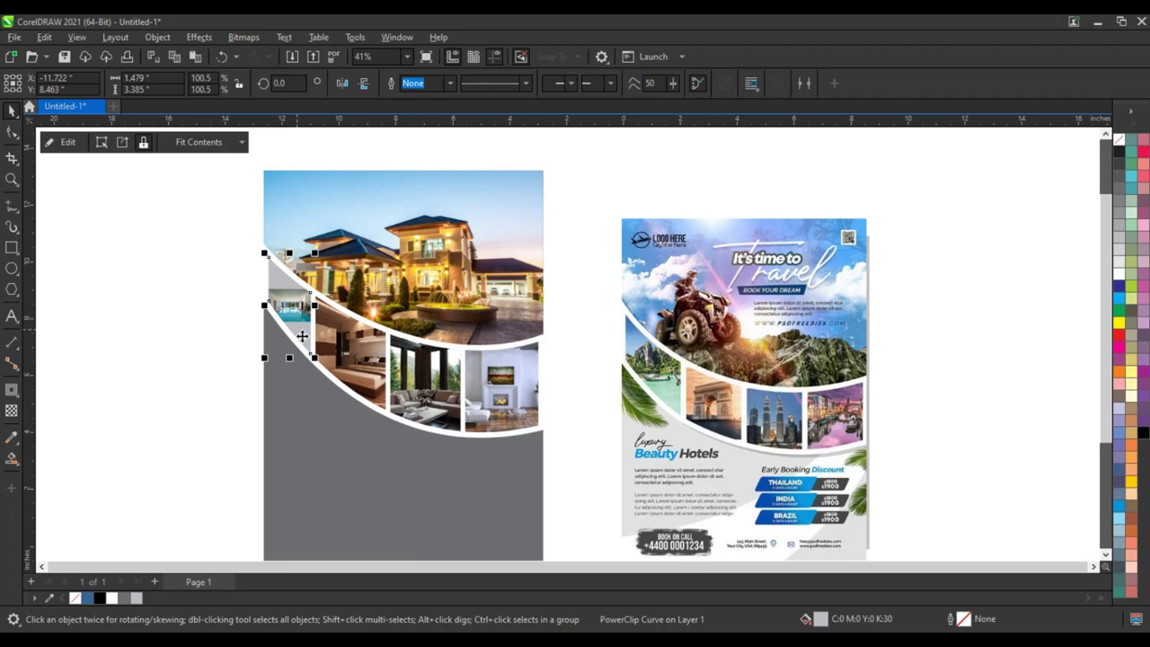
left_click(242, 384)
scroll(225, 374, "down", 1)
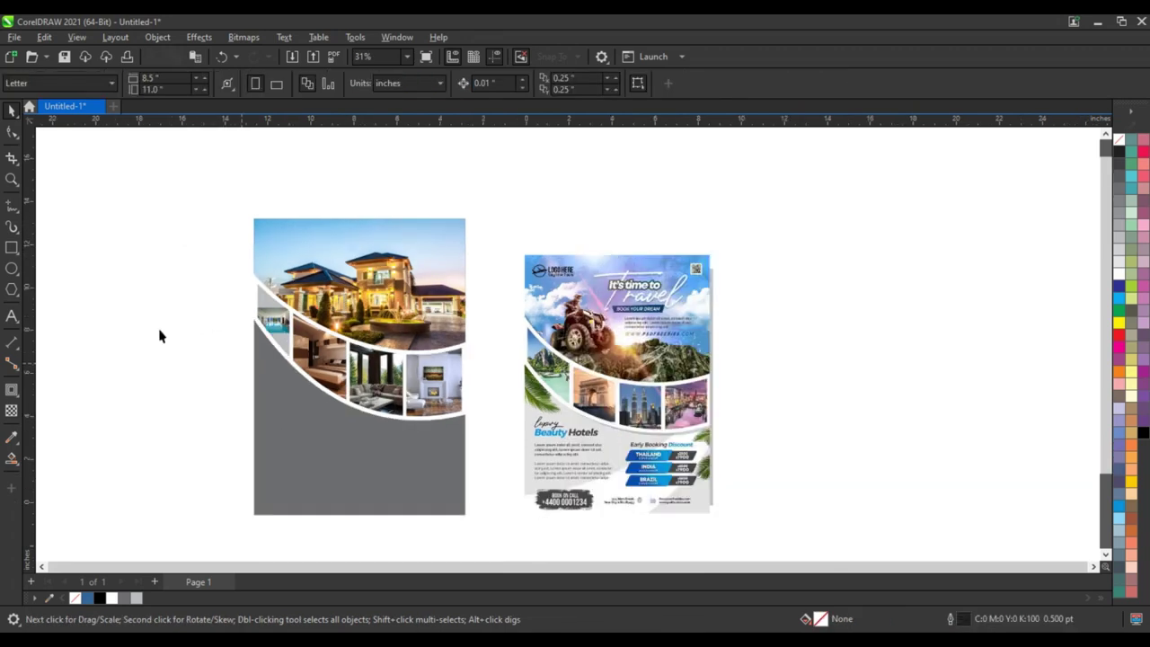
left_click(11, 179)
left_click_drag(176, 175, 793, 529)
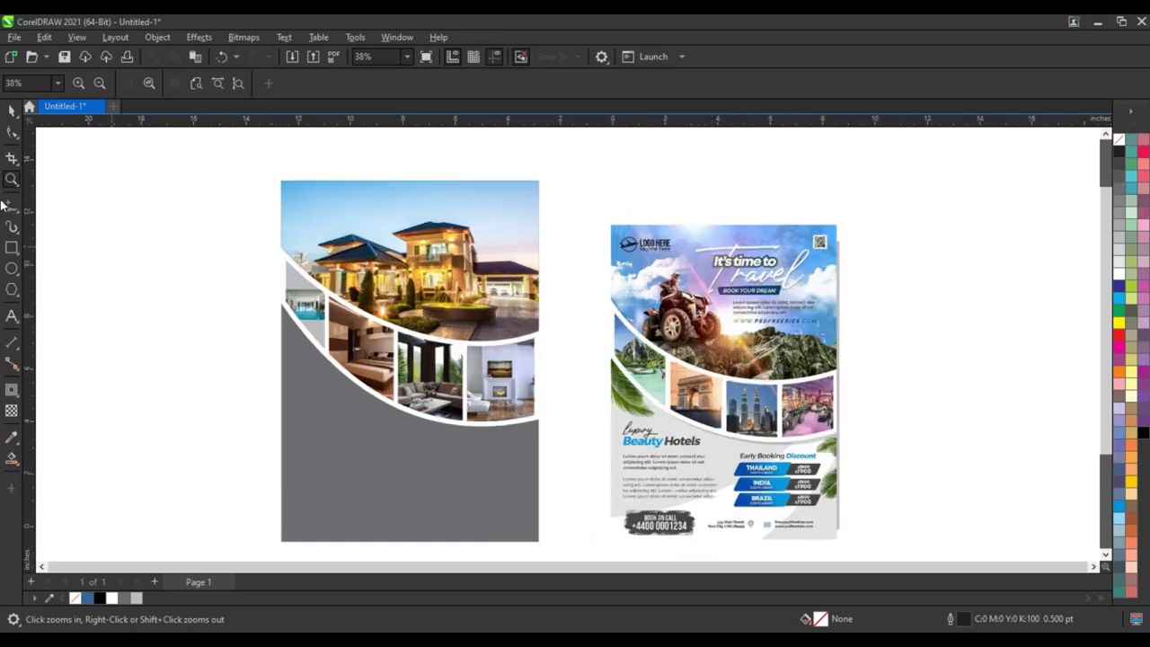
Duplicate the white curved band in place and mirror the copy horizontally
left_click(12, 109)
left_click(311, 279)
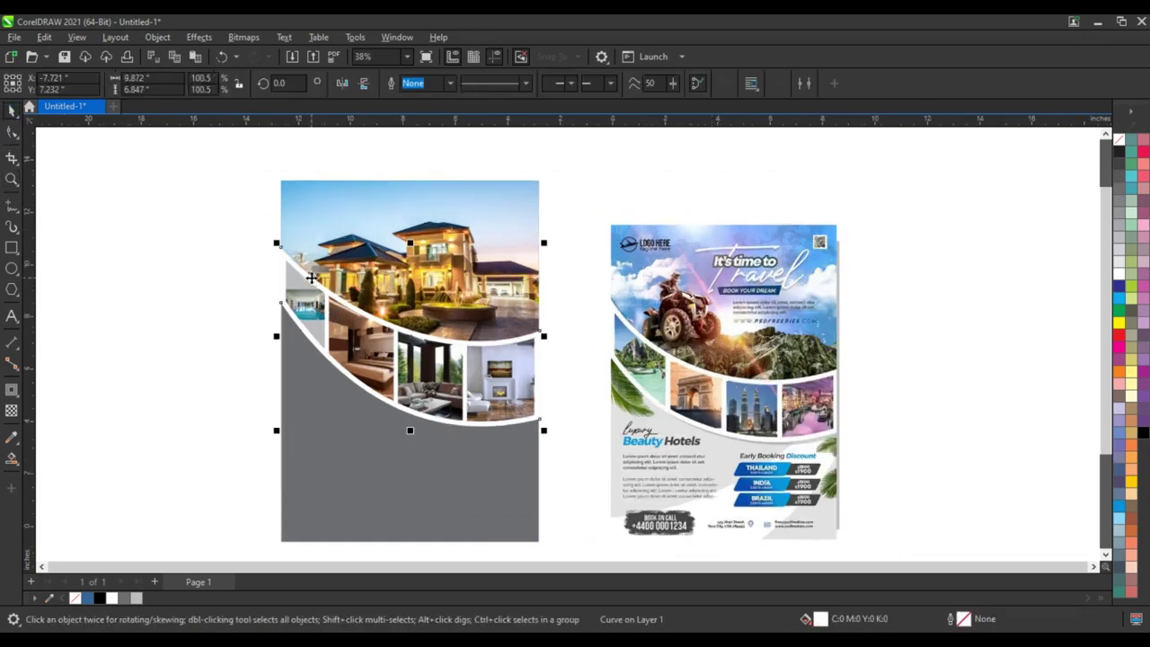
left_click(343, 84)
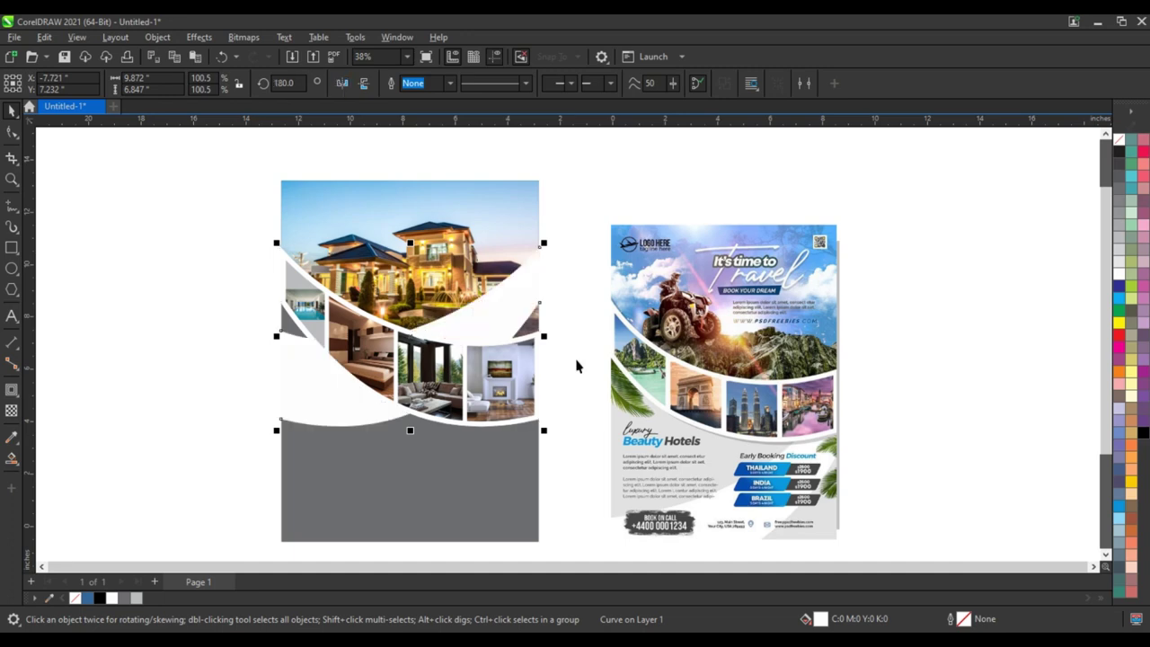
Rotate the mirrored white curved band to about 201.7 degrees and place it across the flyer's lower-right area
left_click(521, 297)
left_click_drag(550, 437, 513, 433)
scroll(501, 399, "down", 2)
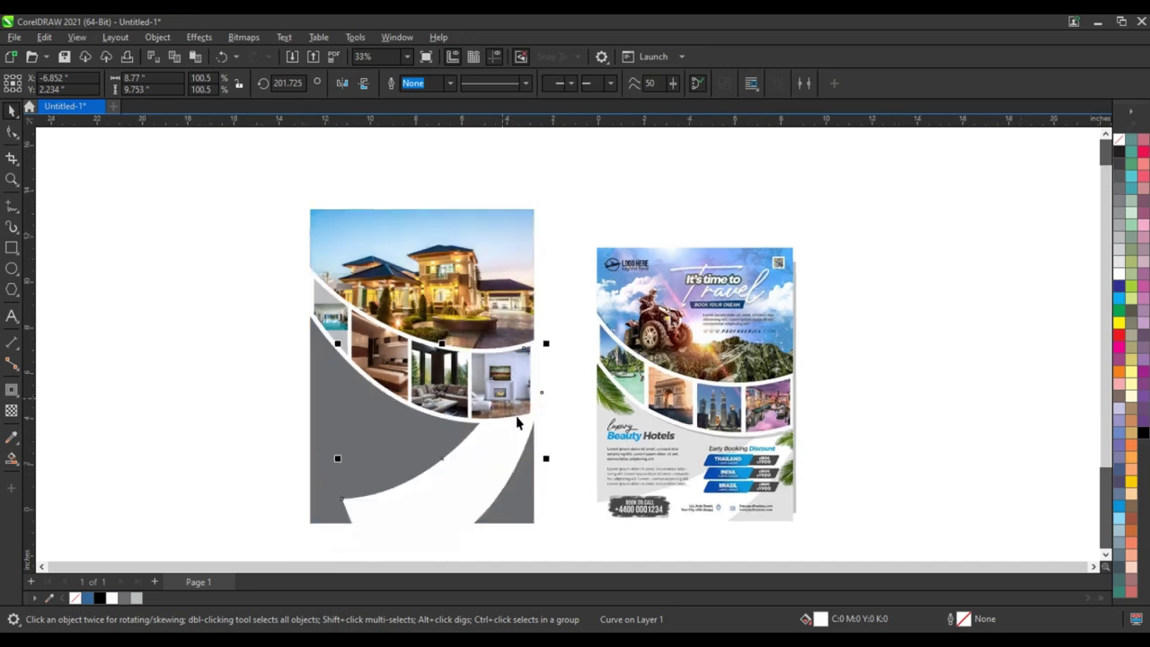
Reshape the white band's nodes so its lower-left end tapers to a point beyond the flyer's left edge and its inner curve sweeps smoothly
left_click(11, 133)
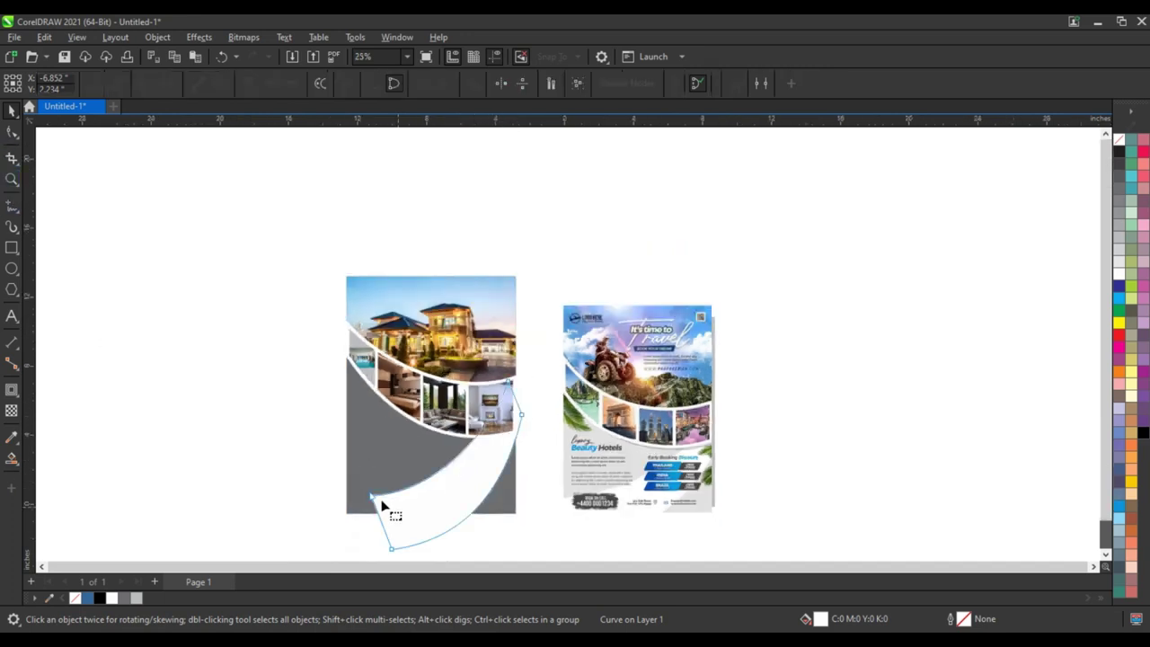
left_click_drag(375, 503, 397, 523)
left_click_drag(491, 431, 541, 463)
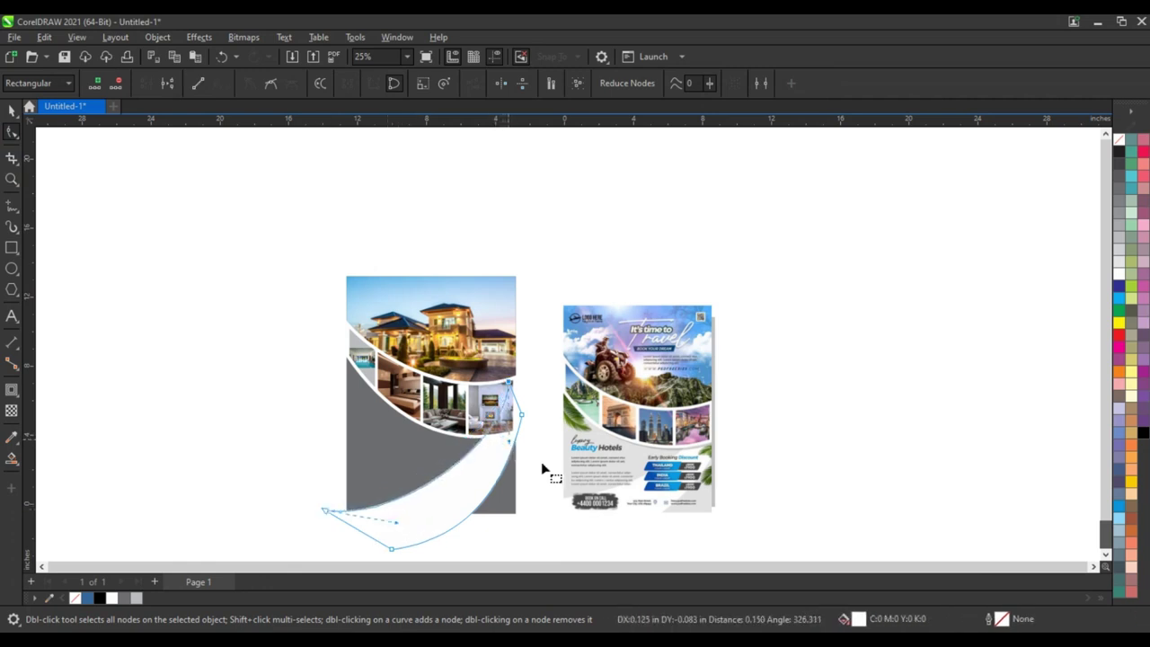
PowerClip the white curved shape into the flyer's background rectangle and fill that rectangle with light grey (30% black)
left_click(11, 112)
left_click(563, 504)
left_click(511, 507)
left_click(511, 507)
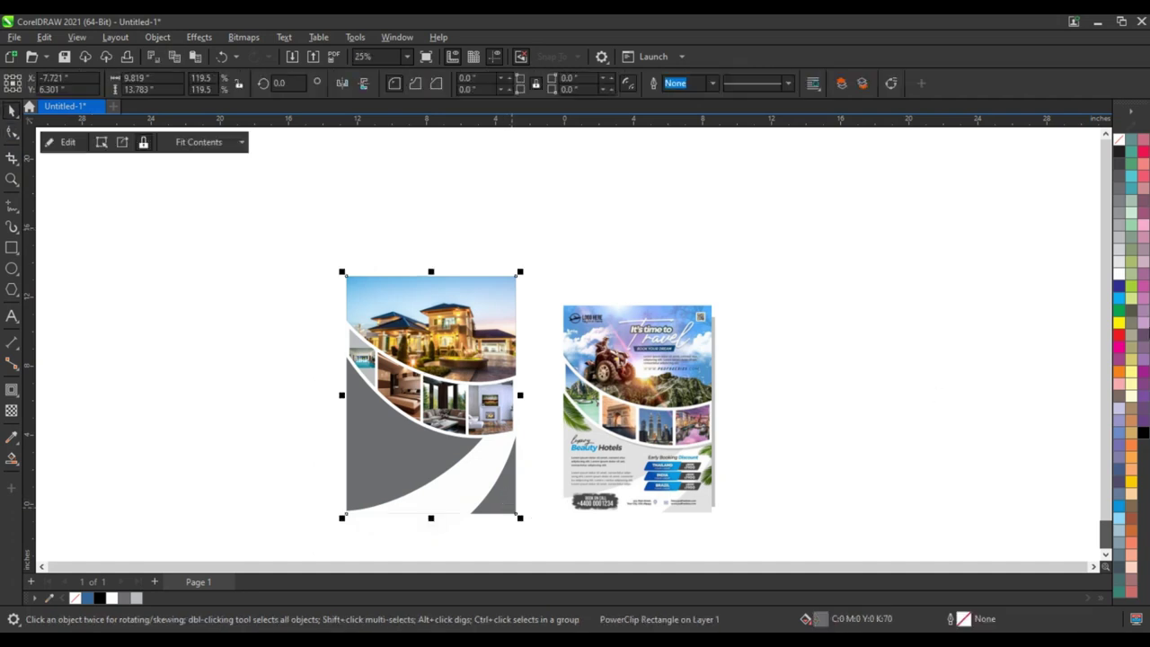
left_click(1120, 241)
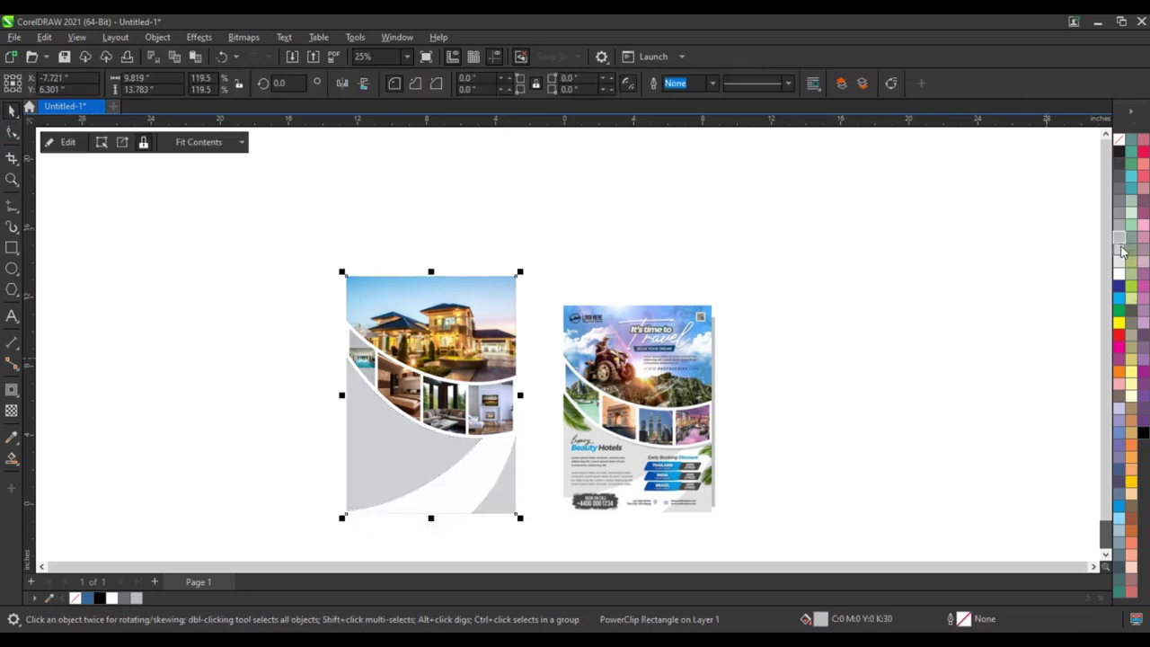
Examine the hotel flyer beside the reference travel flyer, enlarged and in full-screen preview
left_click_drag(316, 250, 778, 547)
key("shift+F2")
left_click(941, 490)
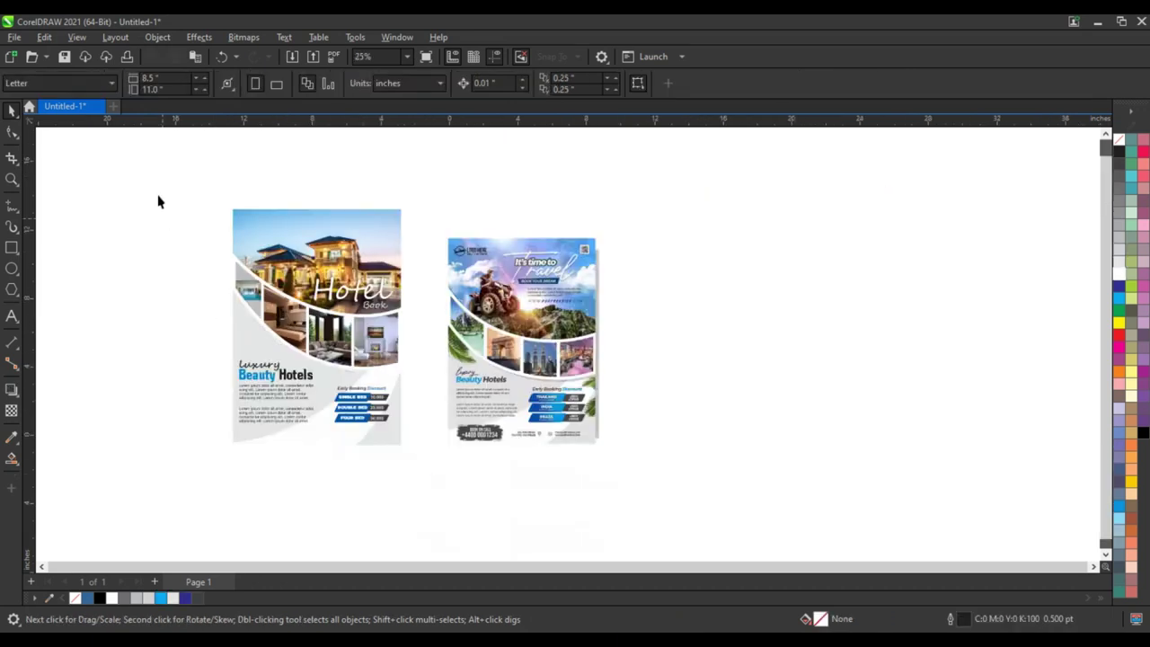
left_click_drag(169, 182, 418, 474)
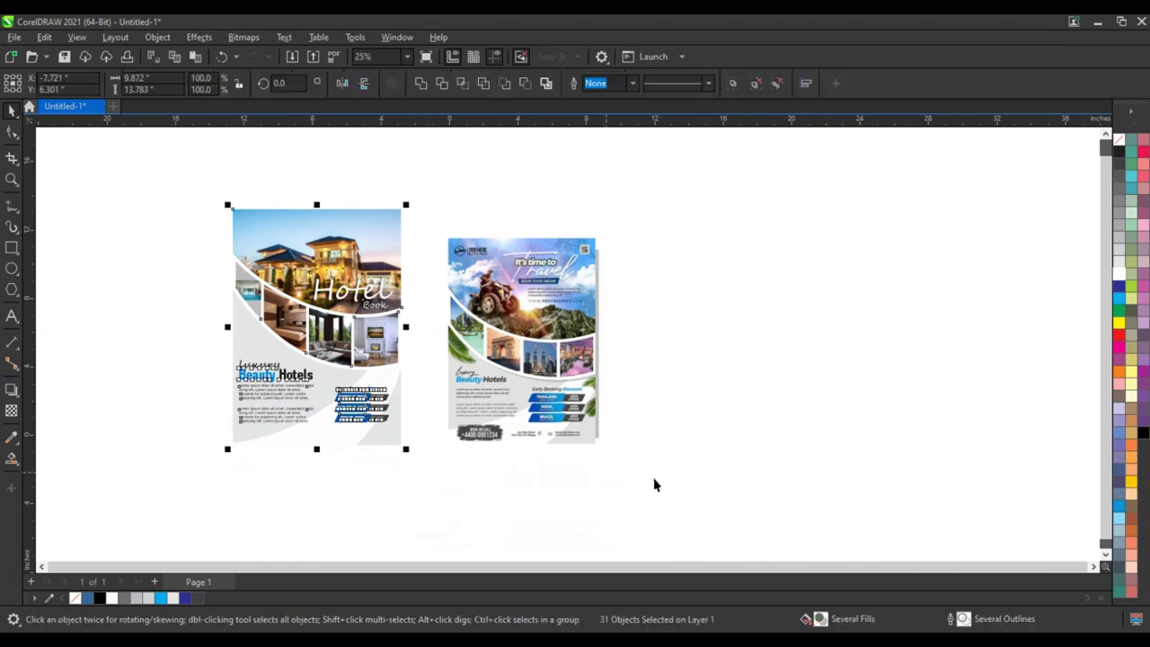
left_click_drag(652, 476, 150, 148)
key("shift+F2")
left_click(162, 292)
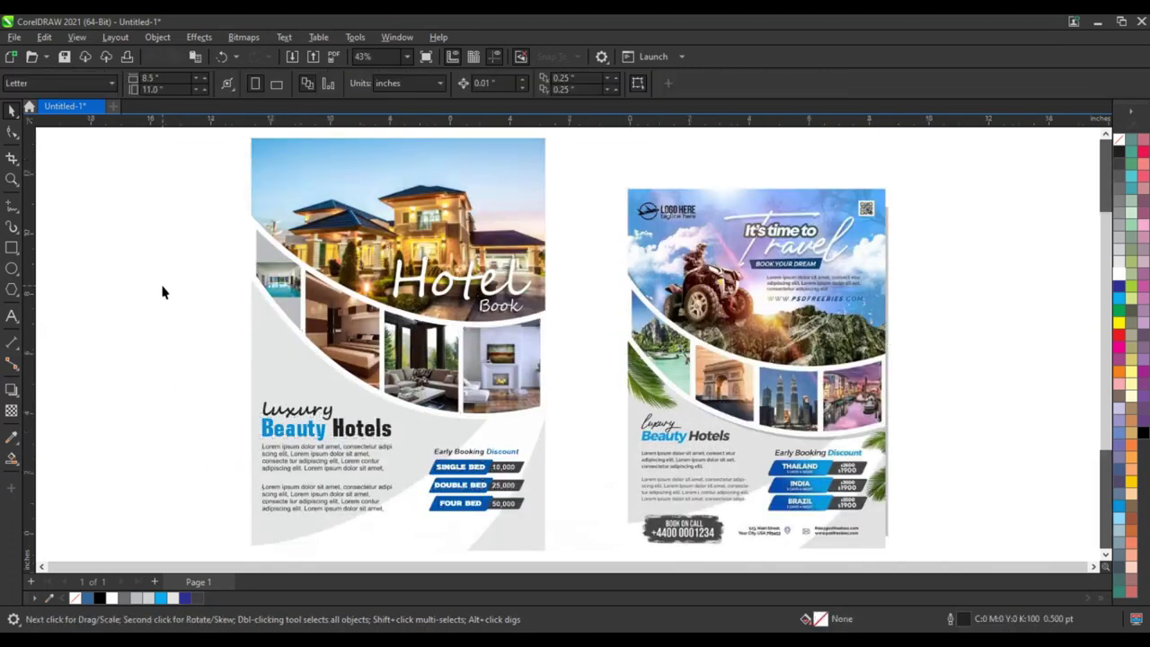
key("F9")
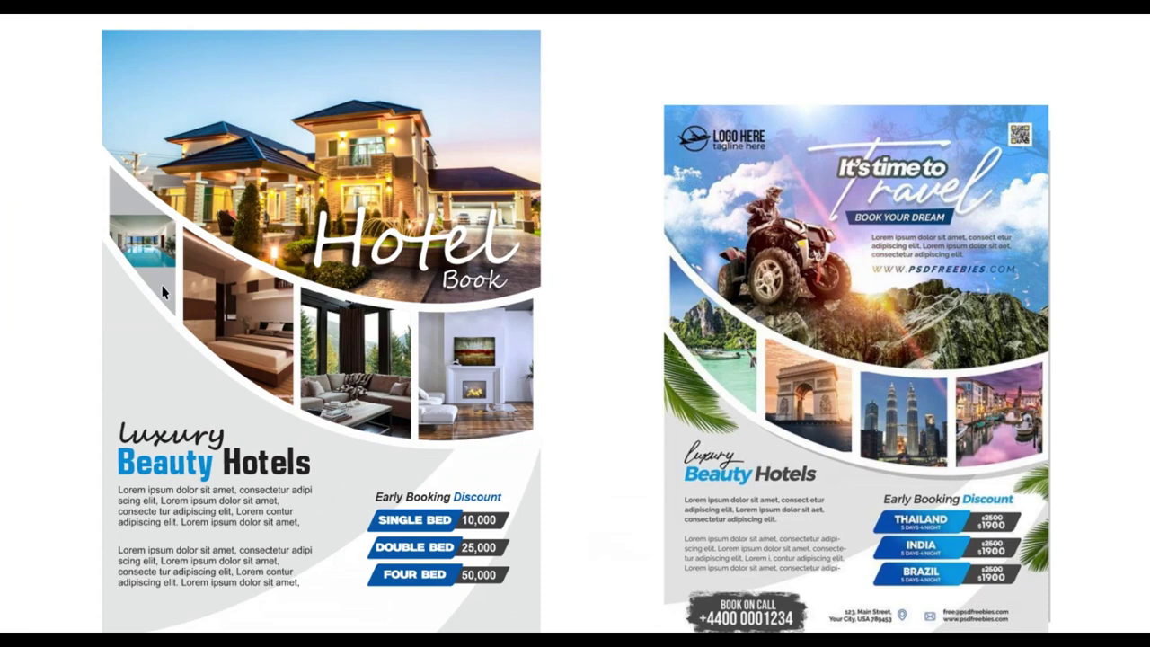